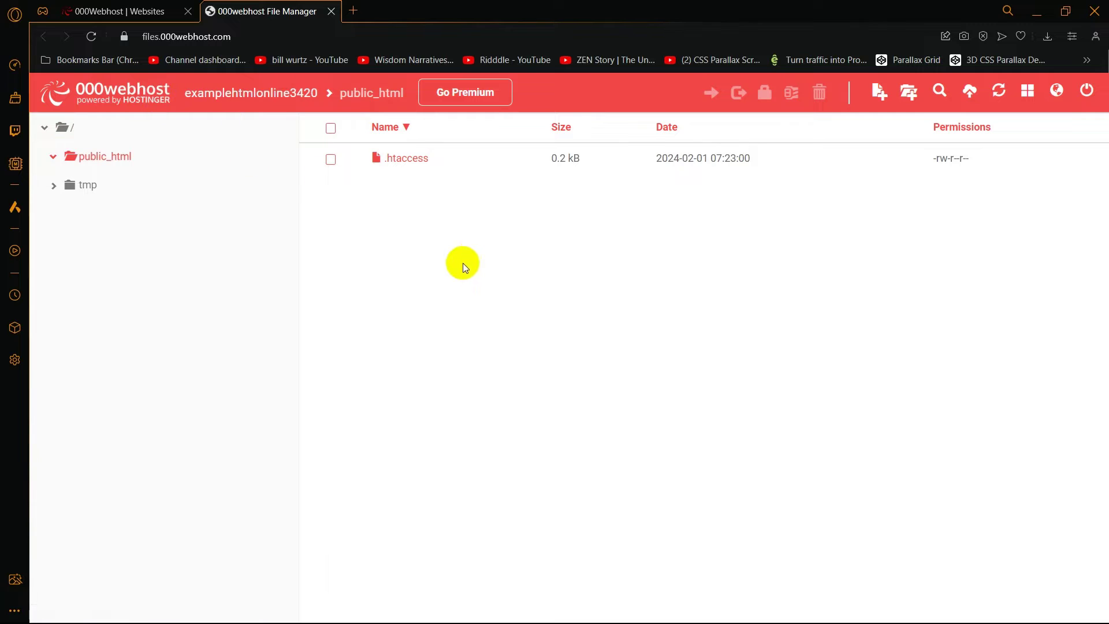
Upload webtest.zip from New Volume (D:) into the public_html folder
key("ctrl+a")
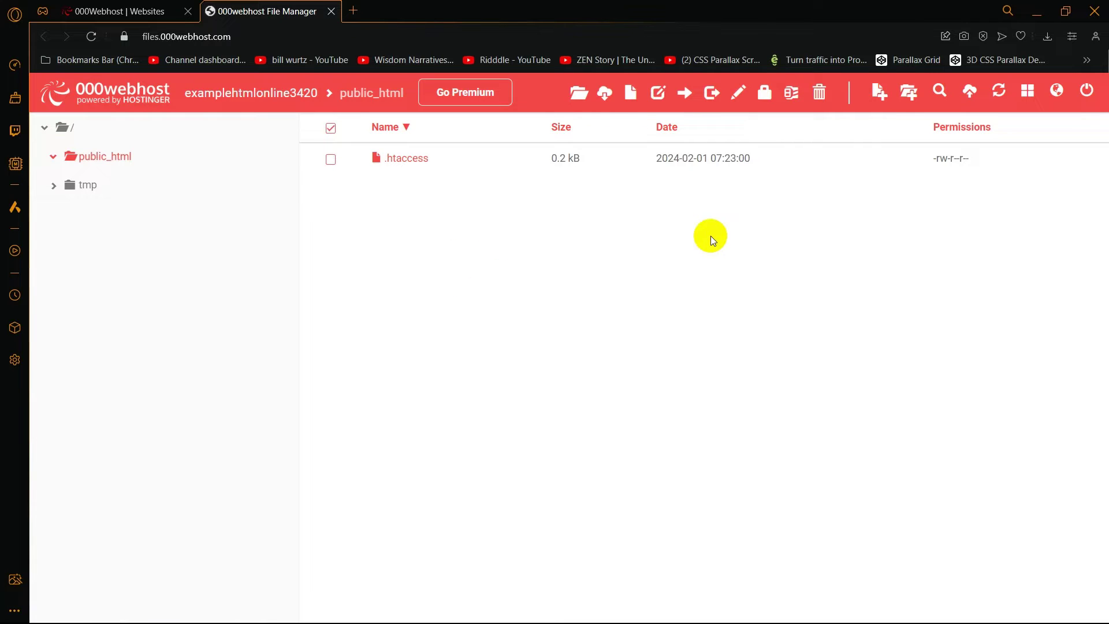
left_click(971, 92)
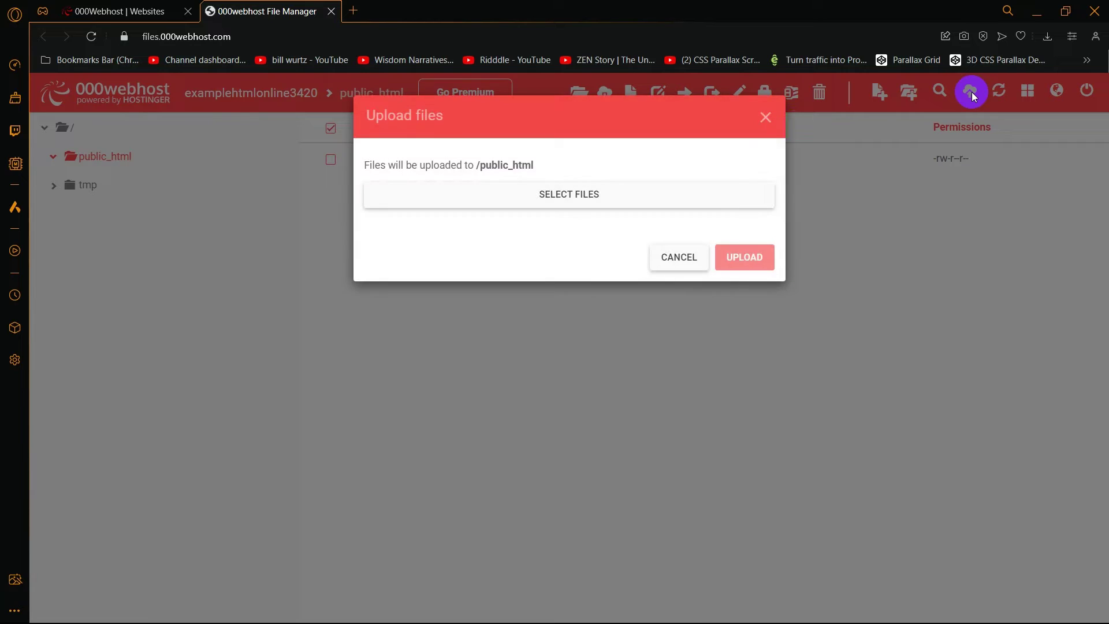
left_click(598, 192)
left_click(97, 325)
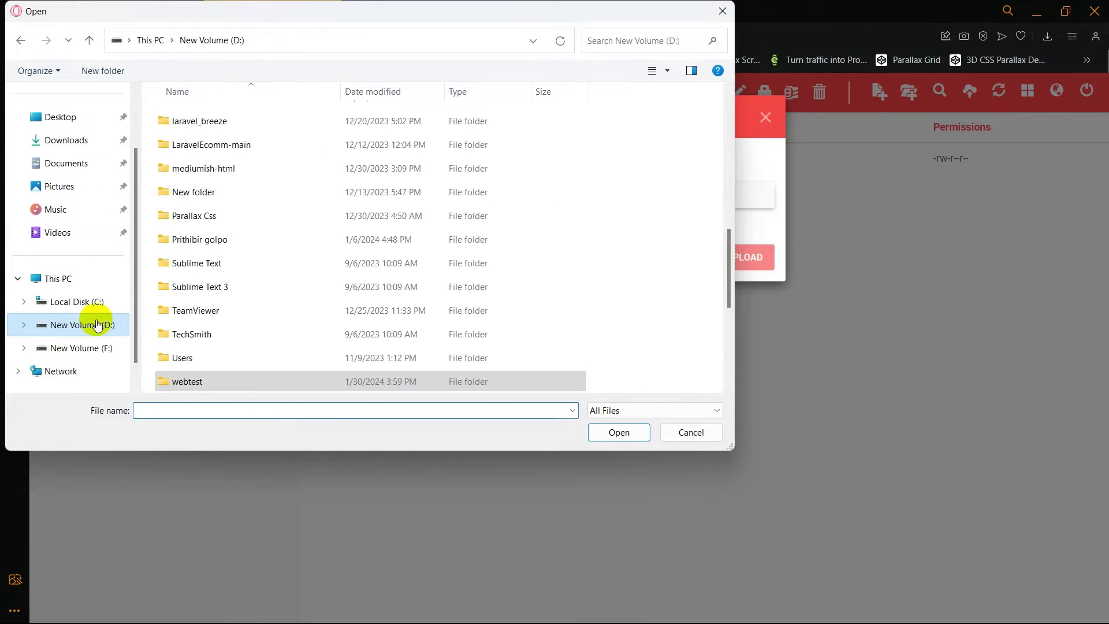
scroll(587, 266, "down", 4)
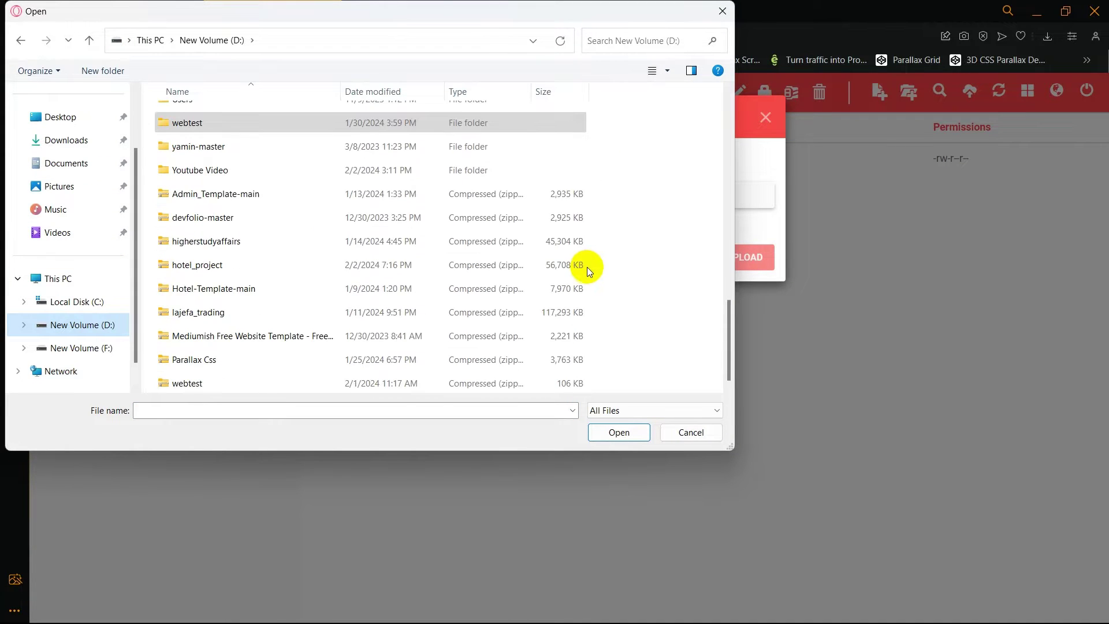
left_click(213, 383)
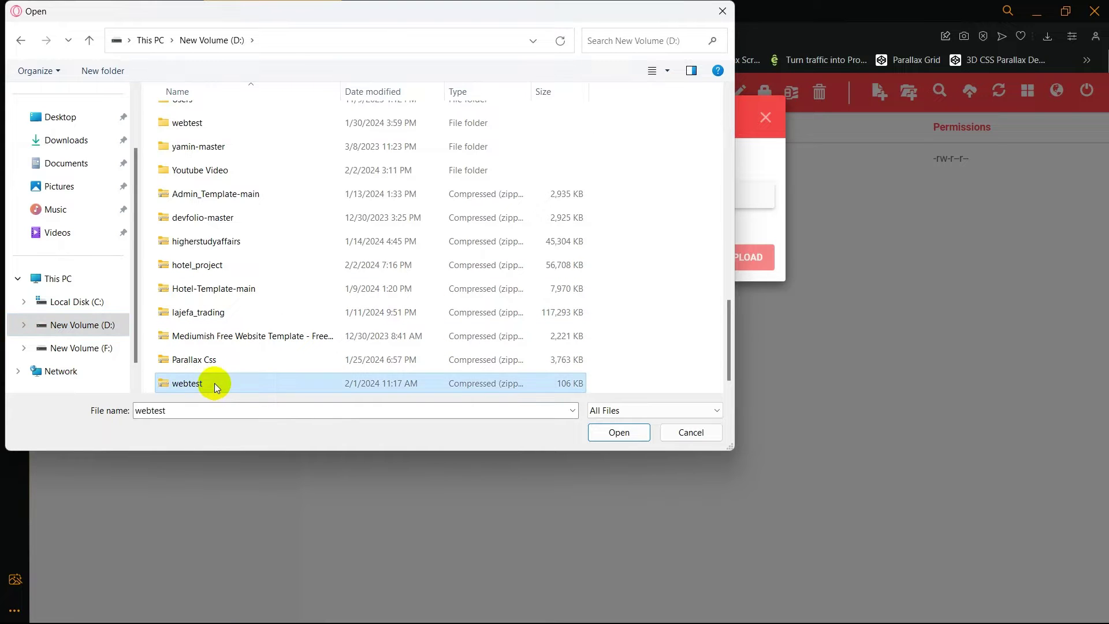
left_click(624, 435)
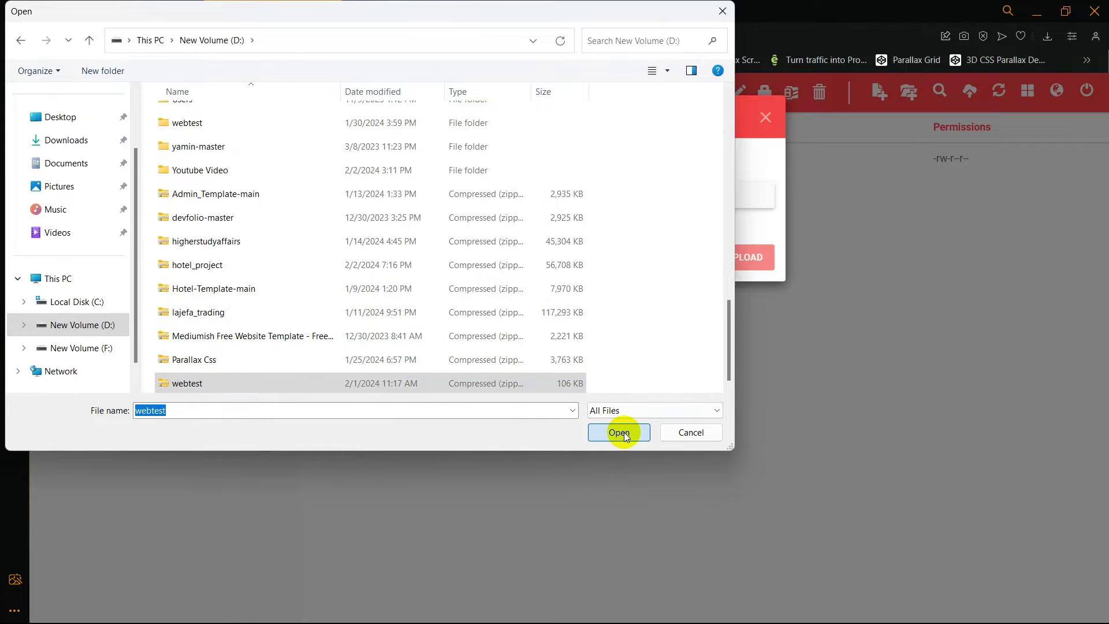
left_click(745, 331)
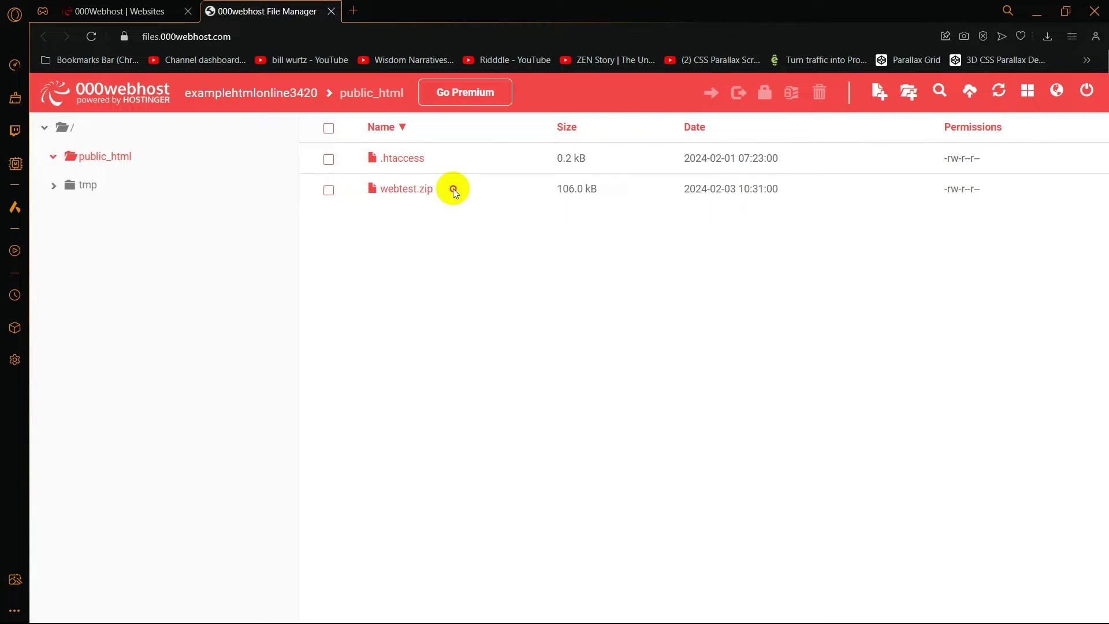
Try extracting webtest.zip into a 'webtest' folder, then dismiss the ftp_put() error
left_click(452, 188)
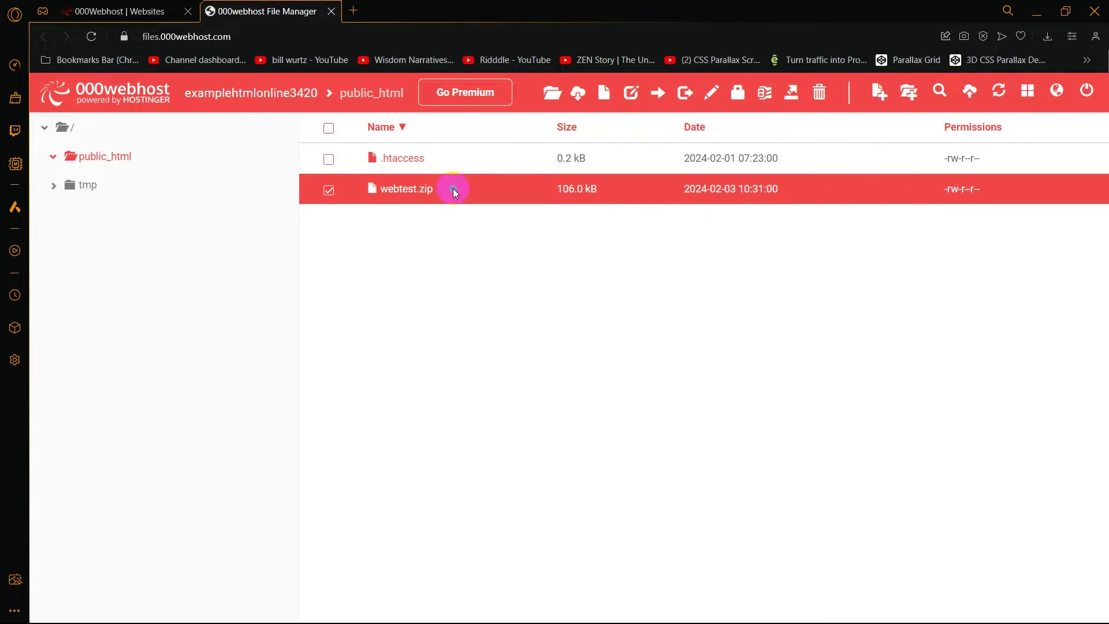
right_click(453, 188)
left_click(497, 449)
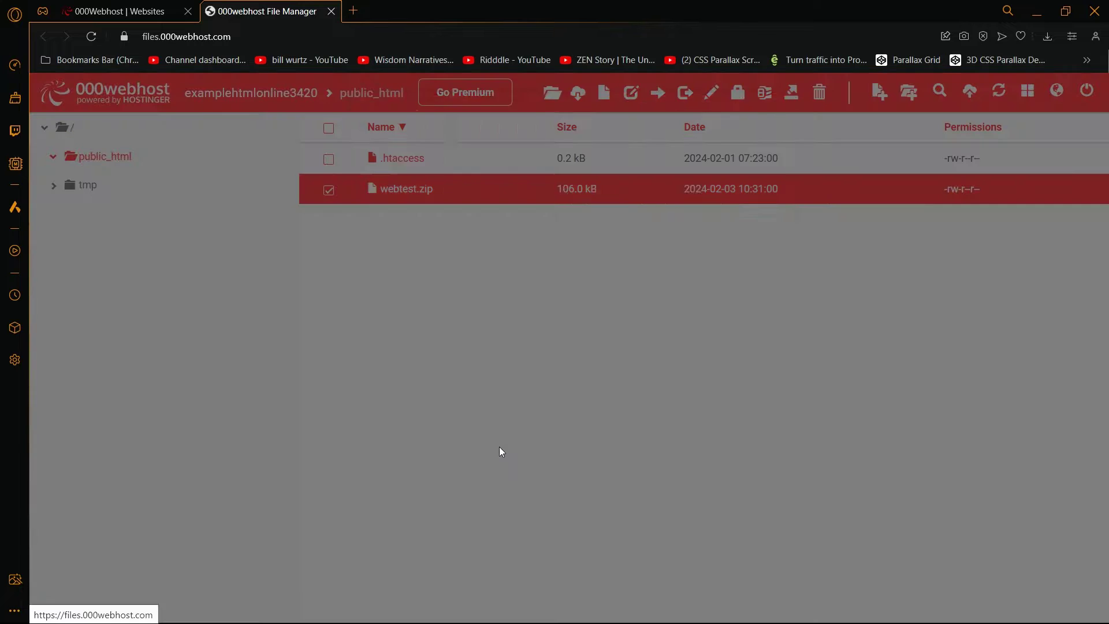
left_click(757, 255)
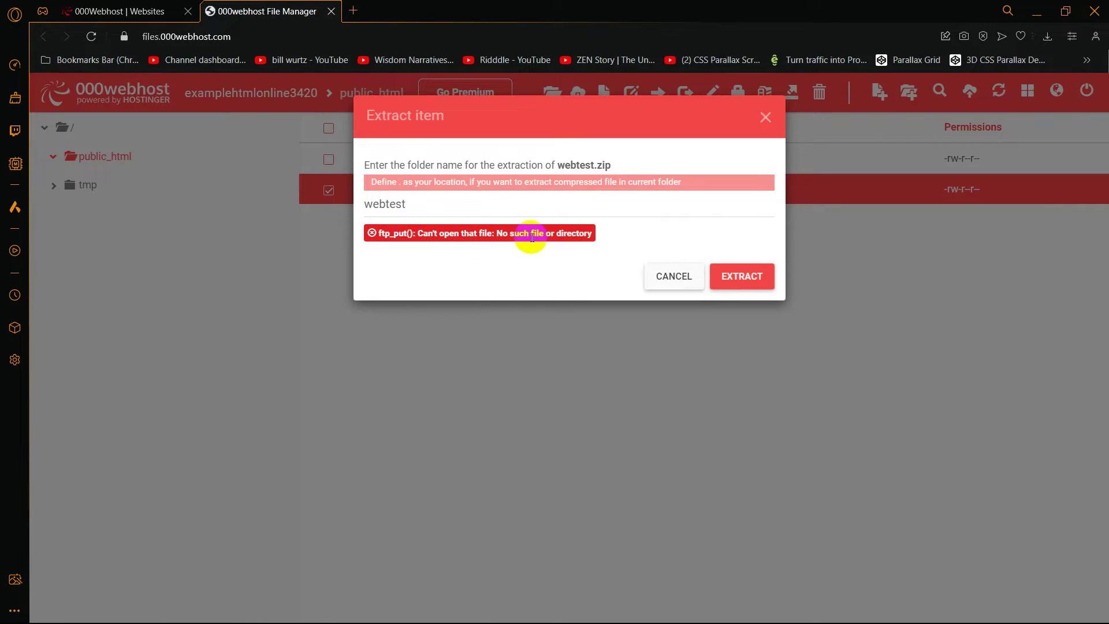
left_click(651, 269)
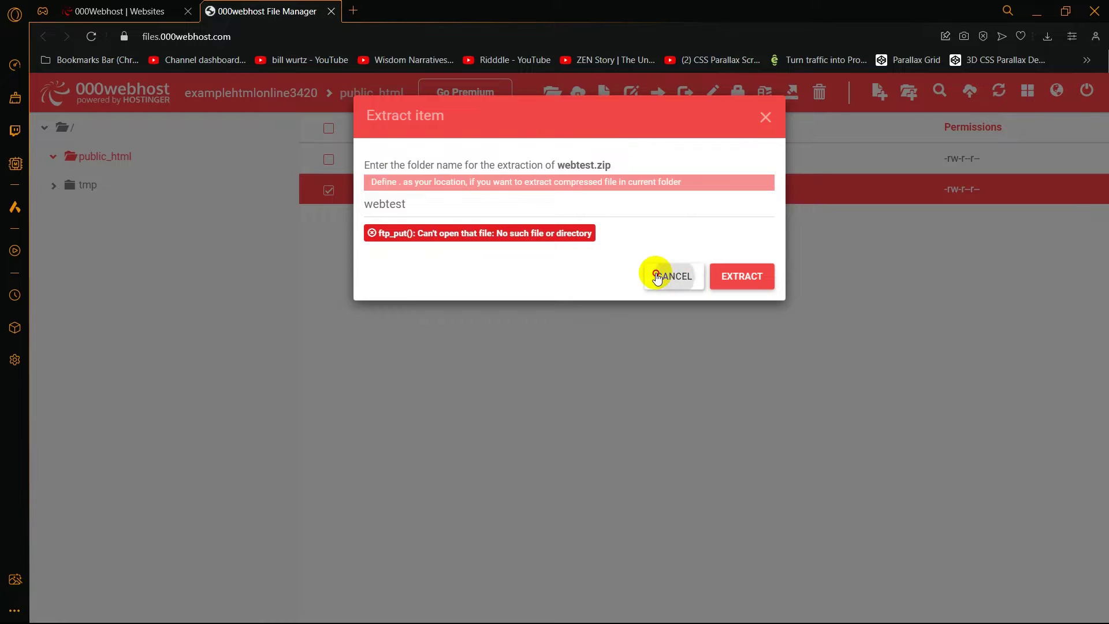
Reload the file manager, confirm the webtest folder is empty, and delete it
left_click(91, 36)
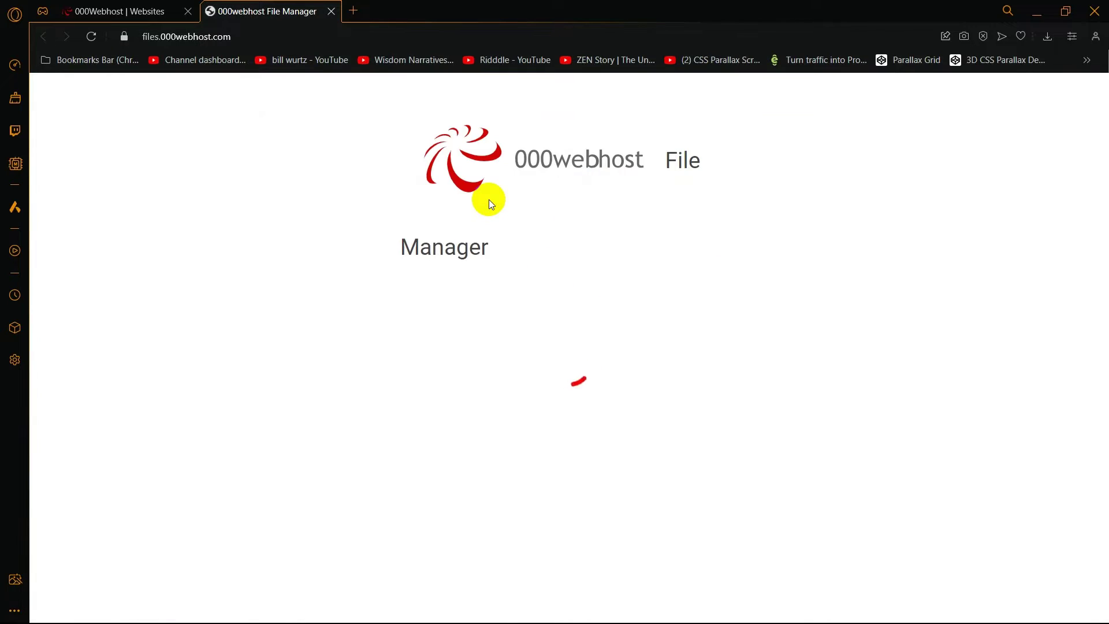
double_click(418, 164)
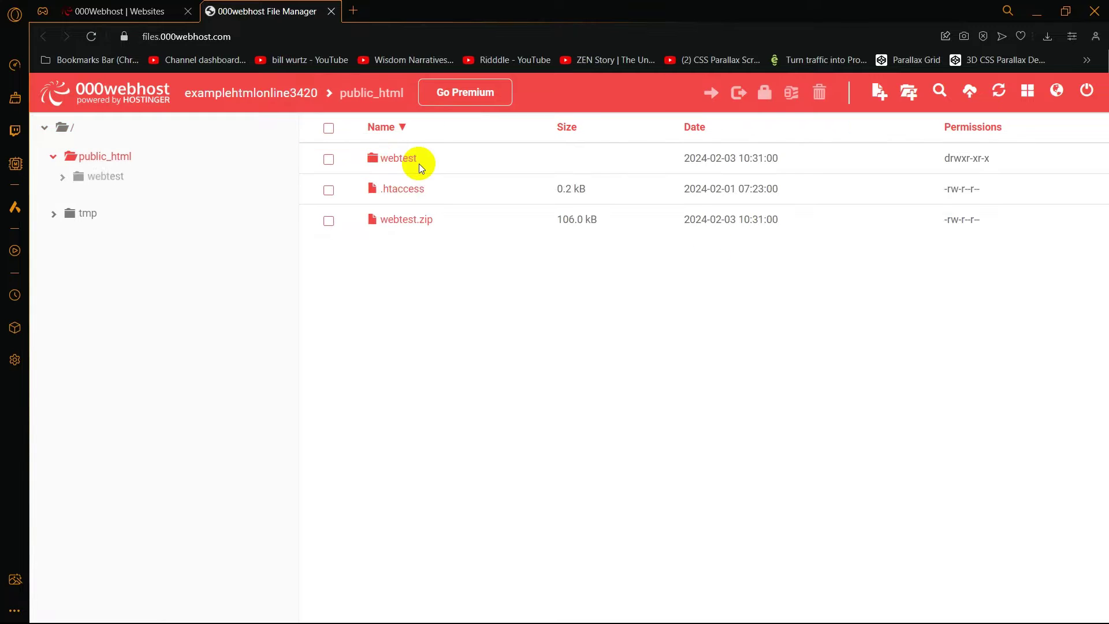
double_click(406, 164)
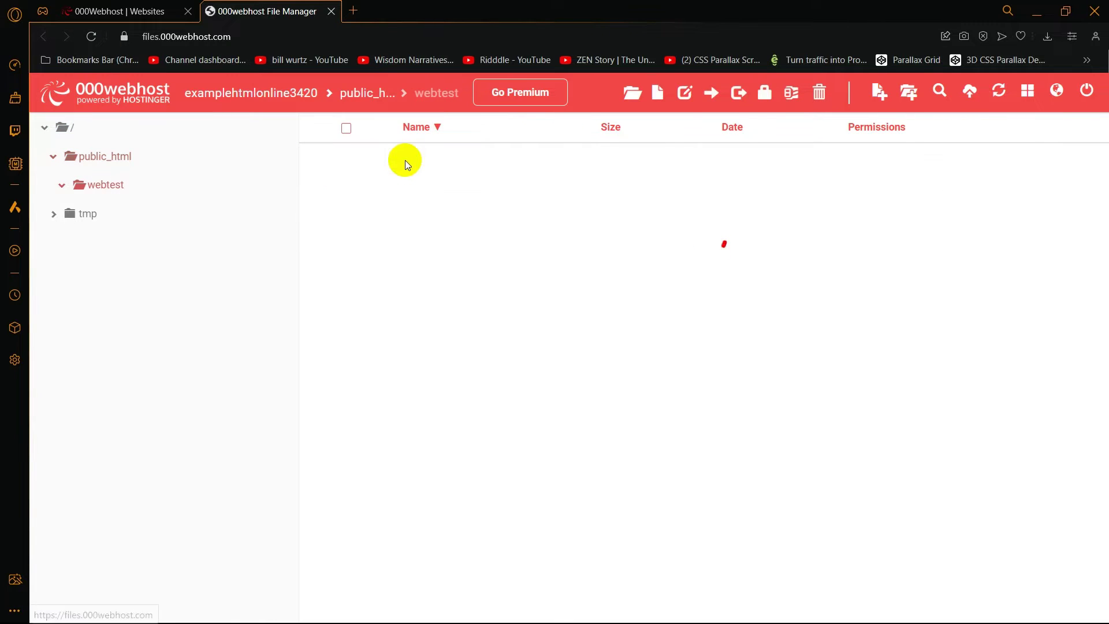
key("alt+Left")
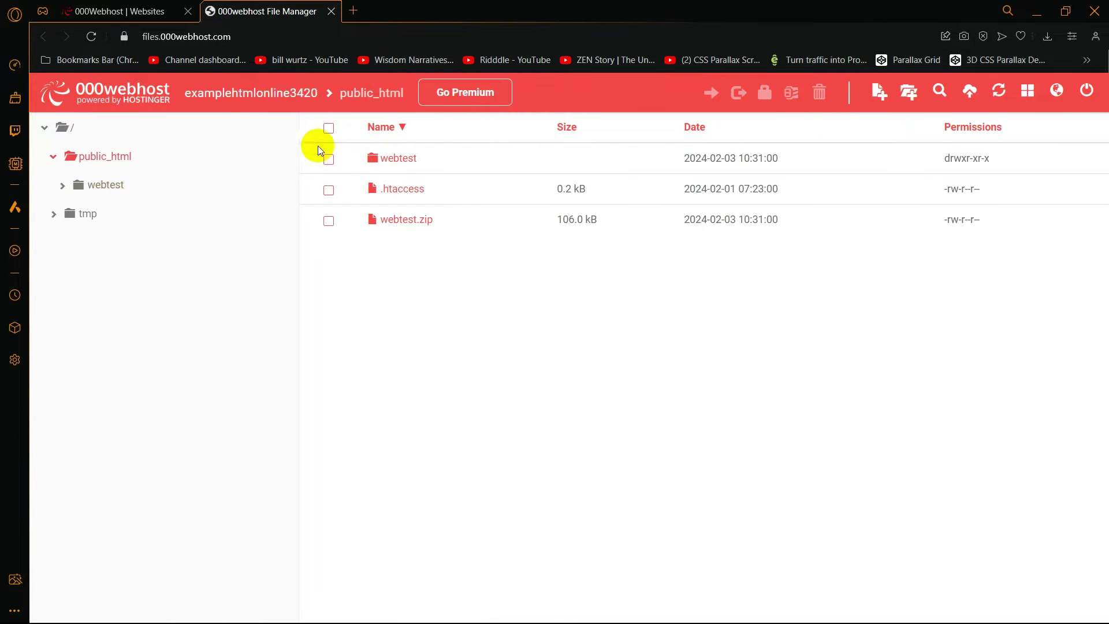
left_click(326, 161)
left_click(820, 92)
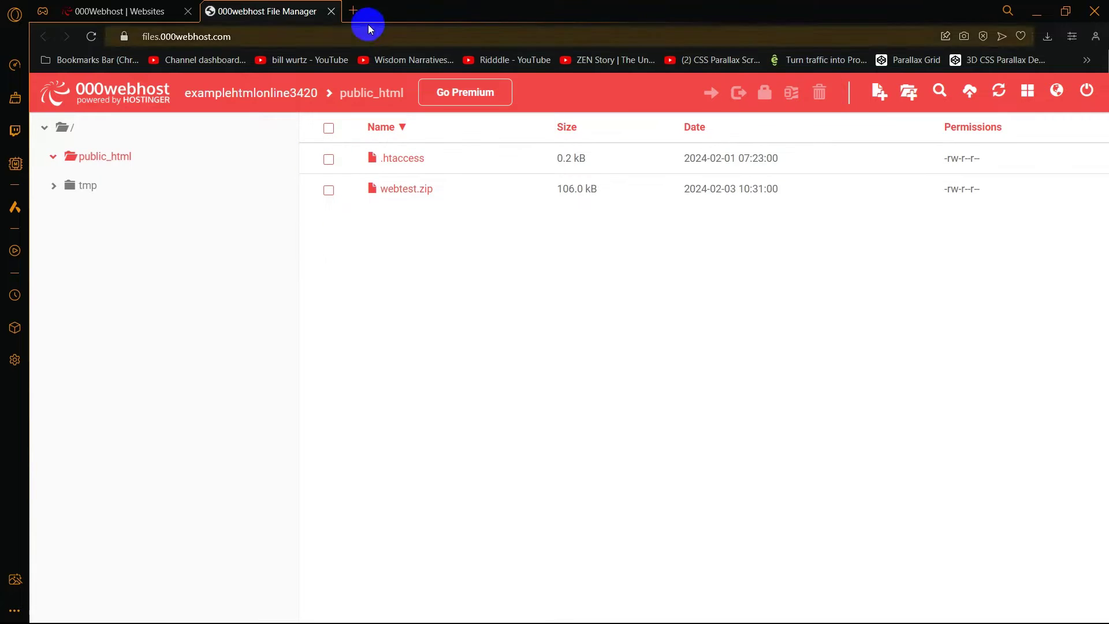
Load github.com/ndeet/unzipper in a new tab and download the repository as a ZIP
left_click(355, 10)
type("https://github.com/ndeet/unzipper")
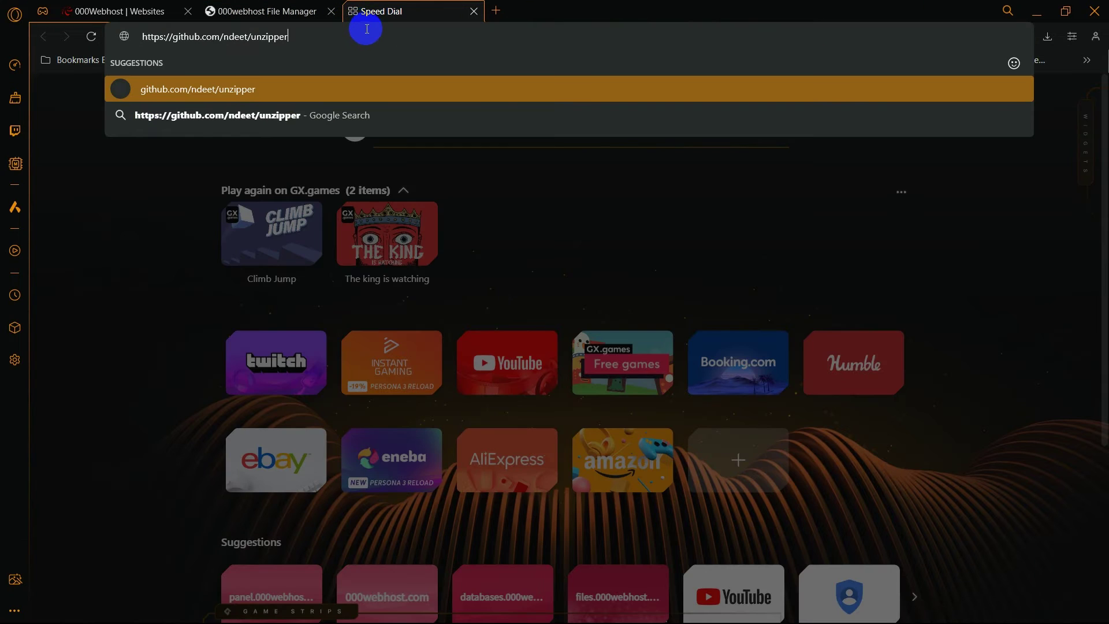
key("Return")
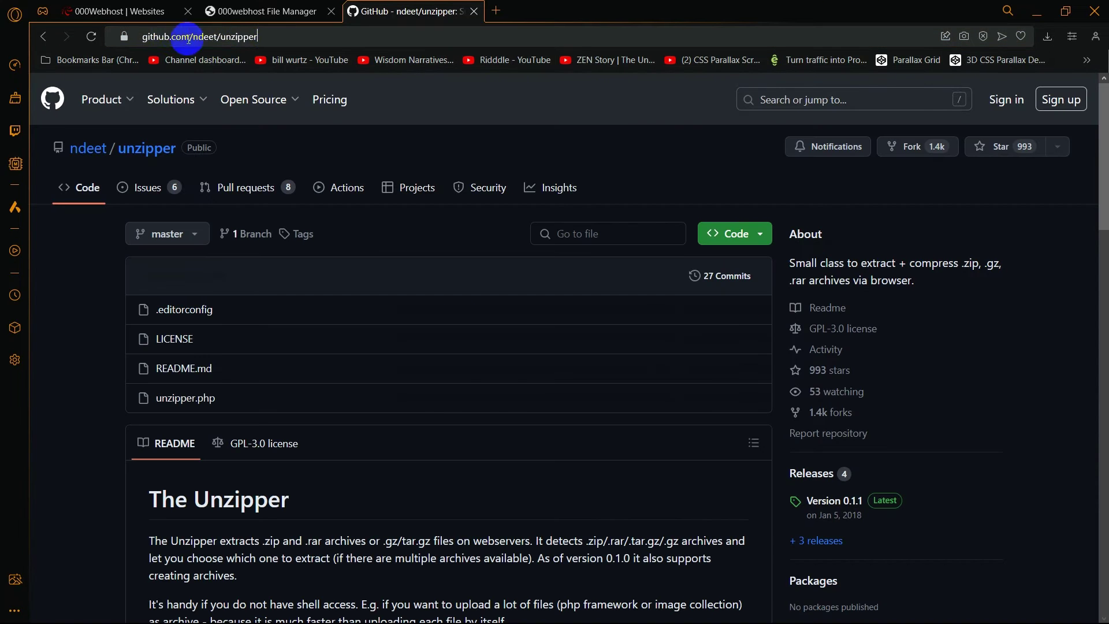
triple_click(285, 37)
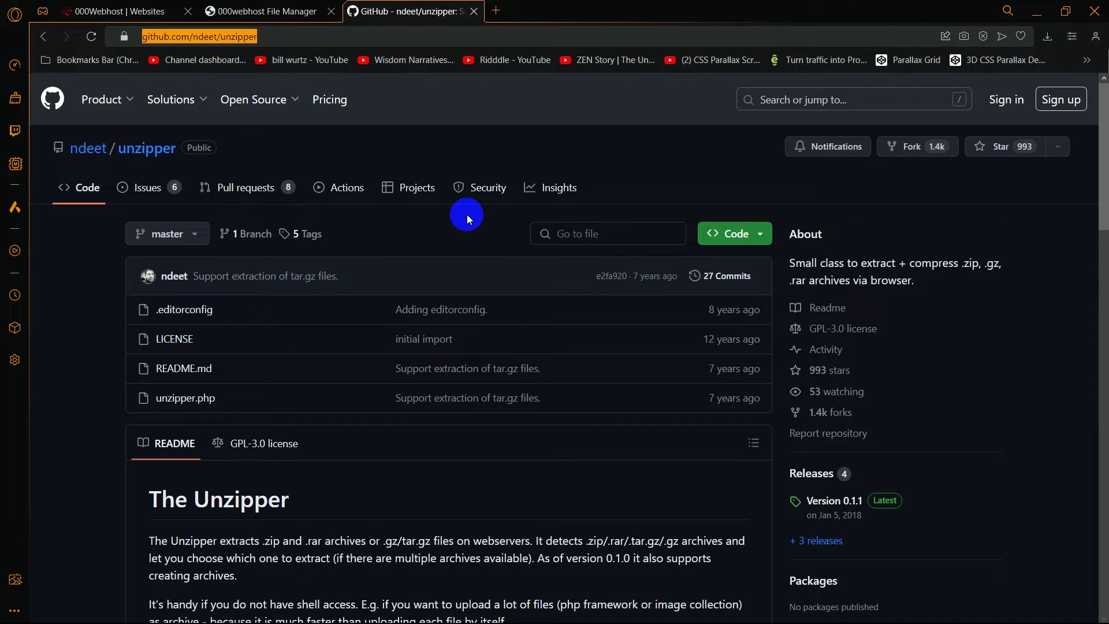
left_click(679, 161)
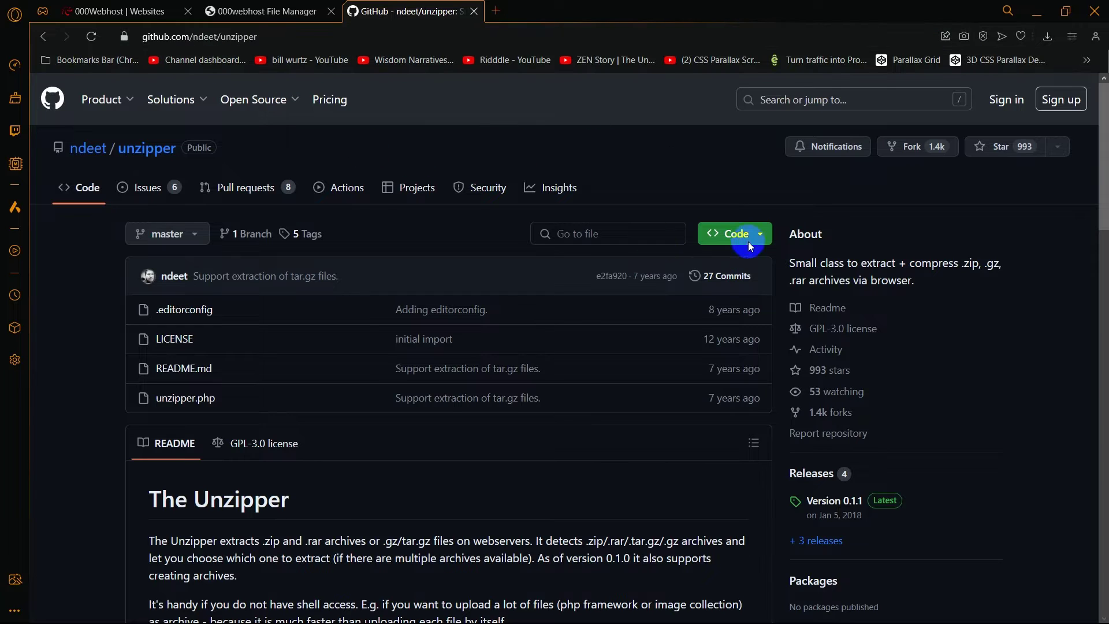
left_click(761, 235)
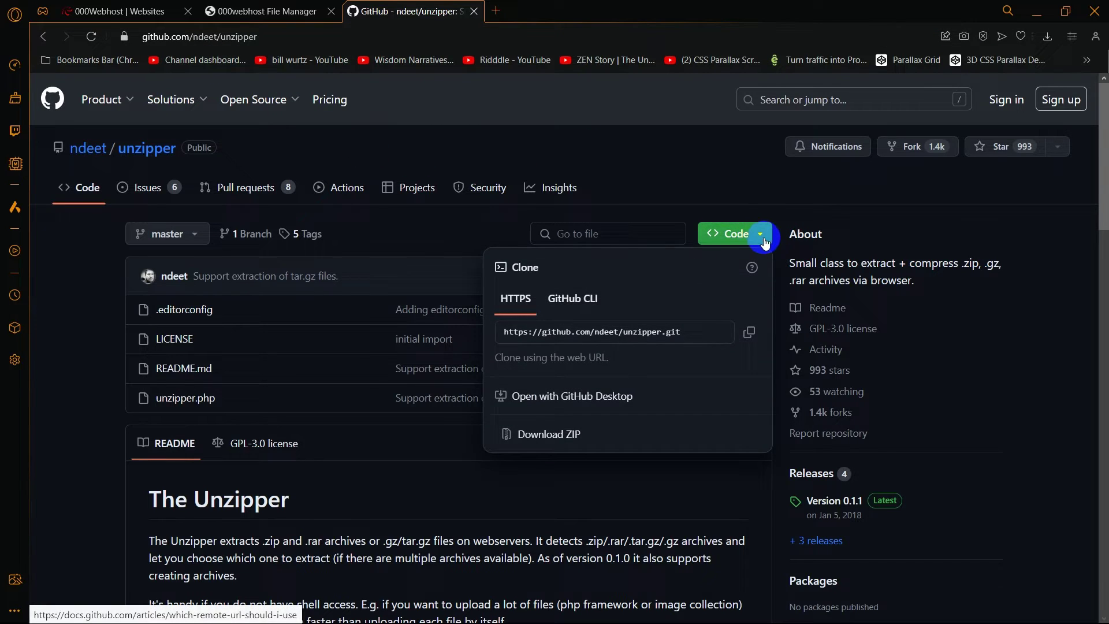
left_click(578, 435)
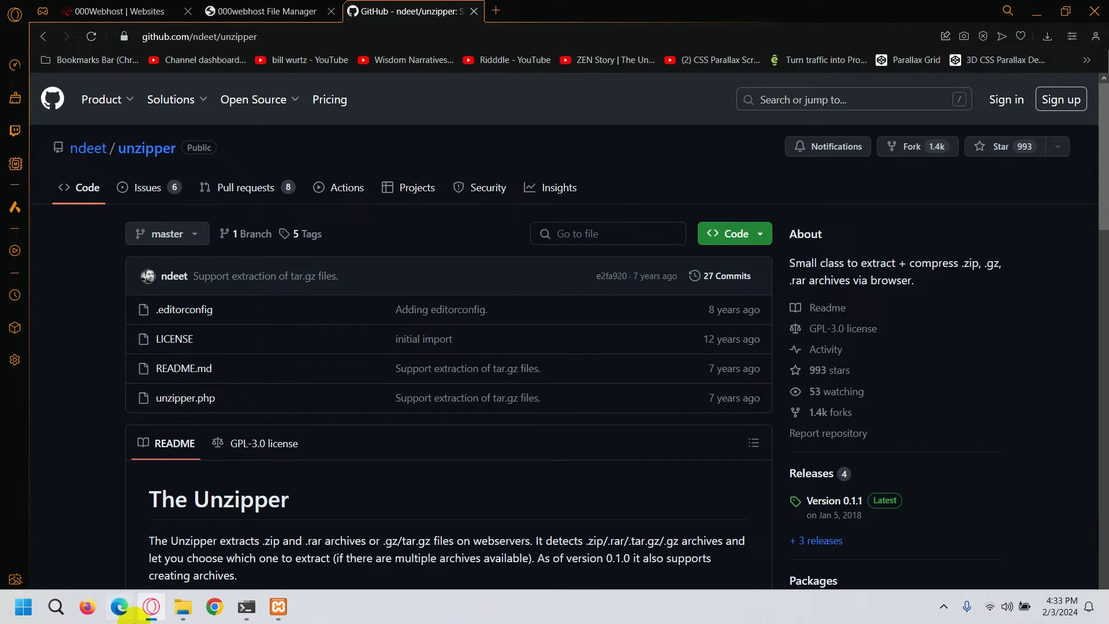
Extract unzipper-master.zip in Downloads with 'Show extracted files' unticked
left_click(183, 606)
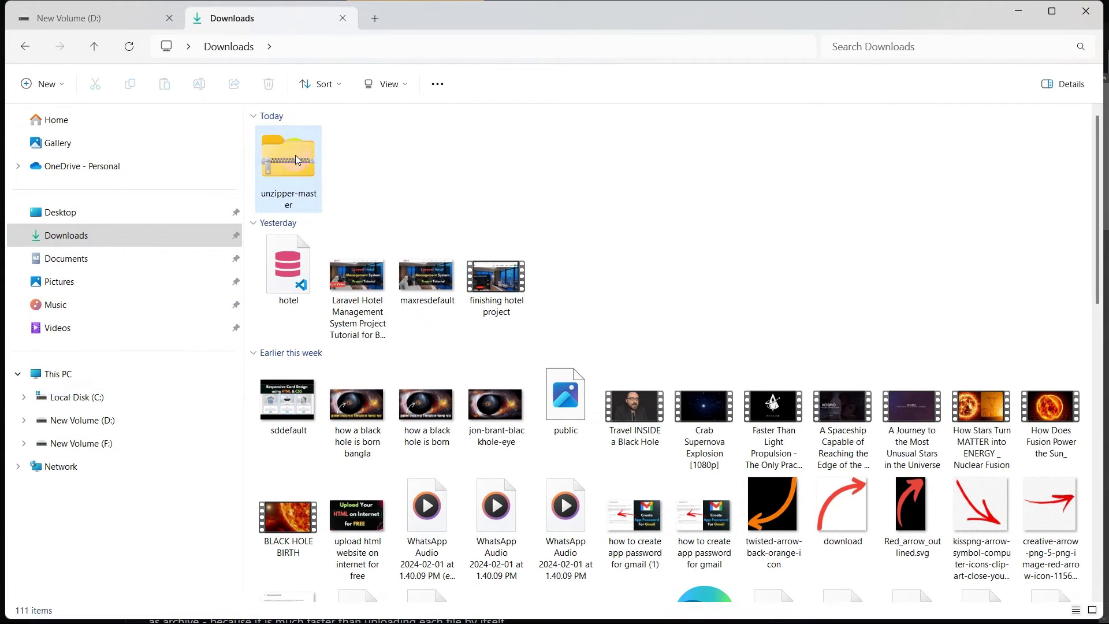
left_click(294, 167)
right_click(295, 173)
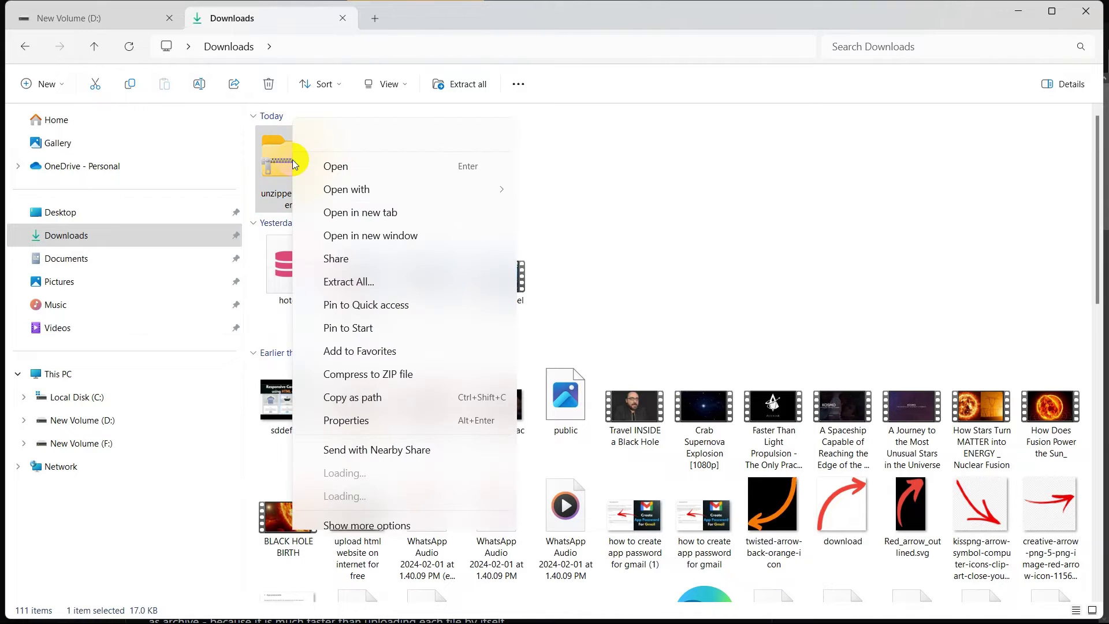
left_click(384, 282)
left_click(383, 288)
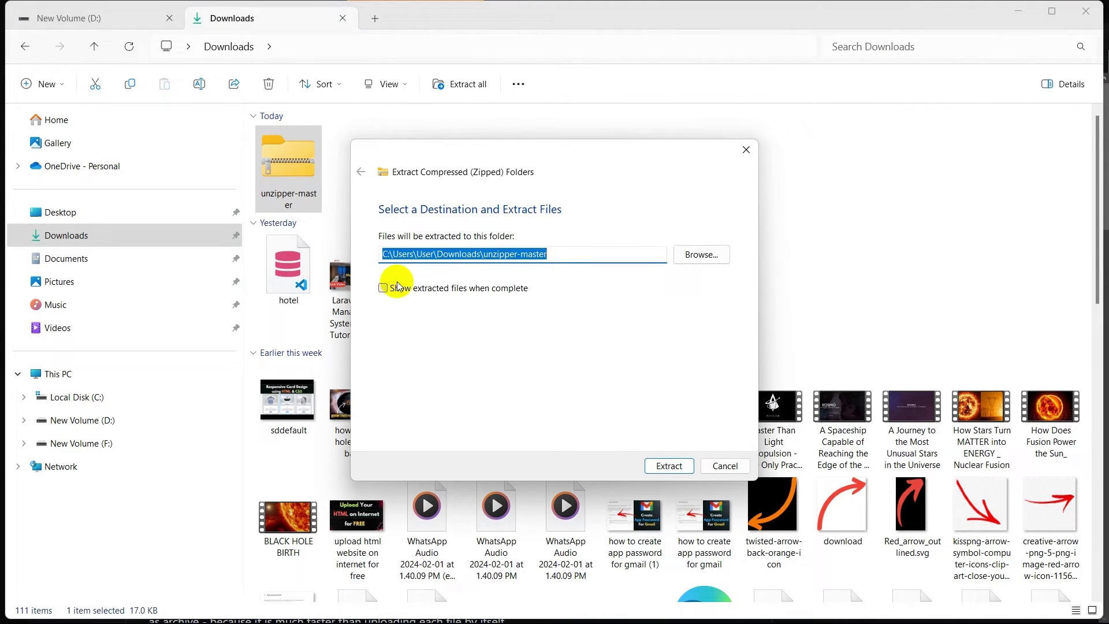
left_click(676, 466)
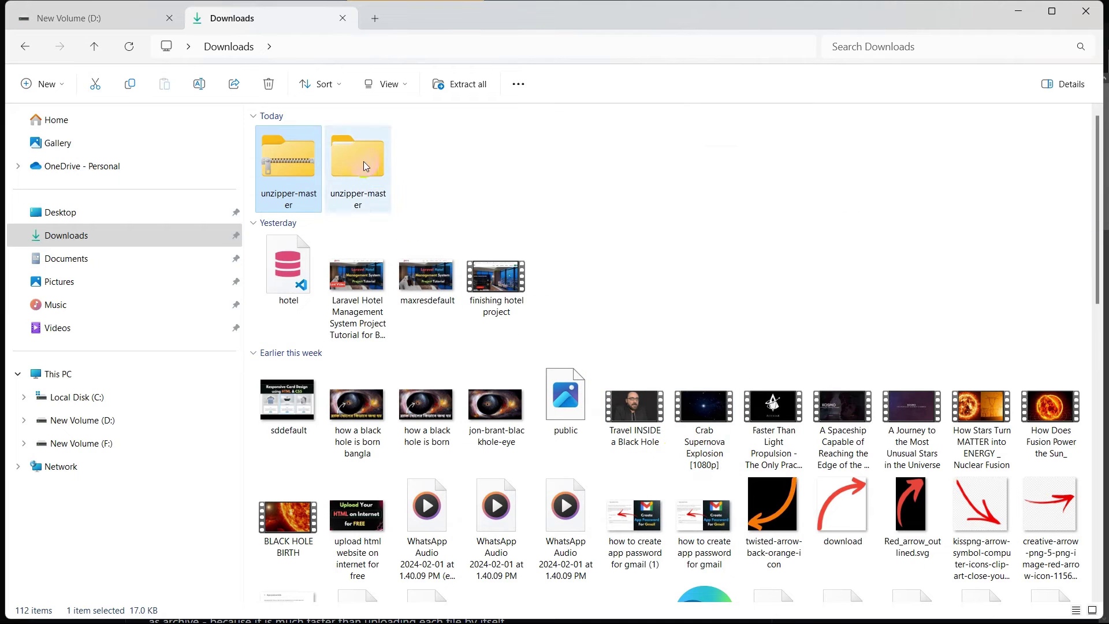
left_click(435, 171)
mouse_move(218, 595)
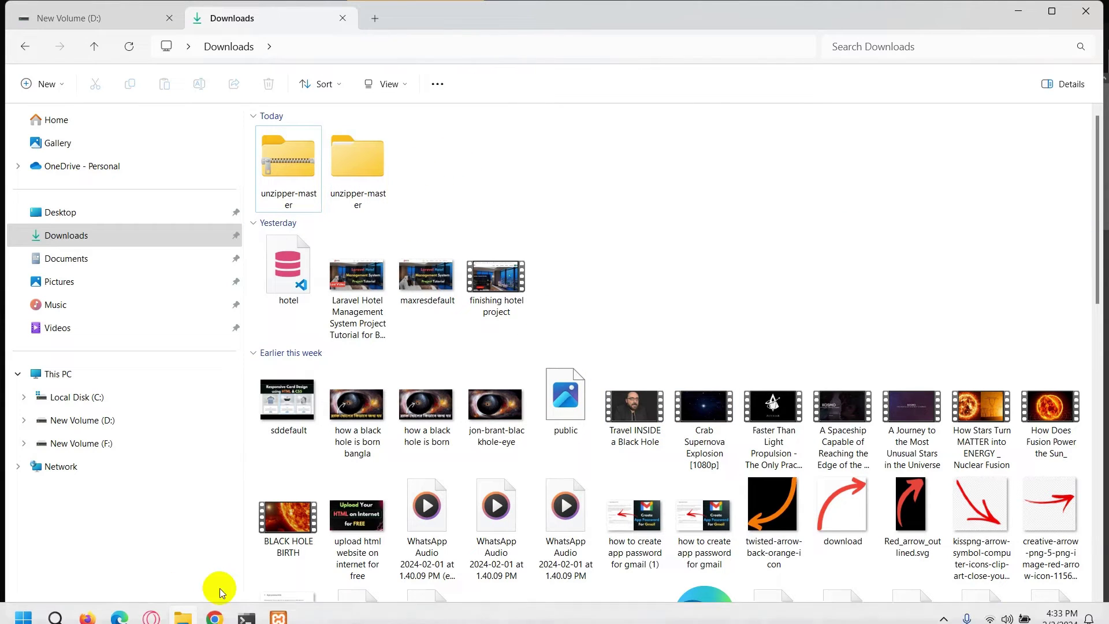
left_click(150, 605)
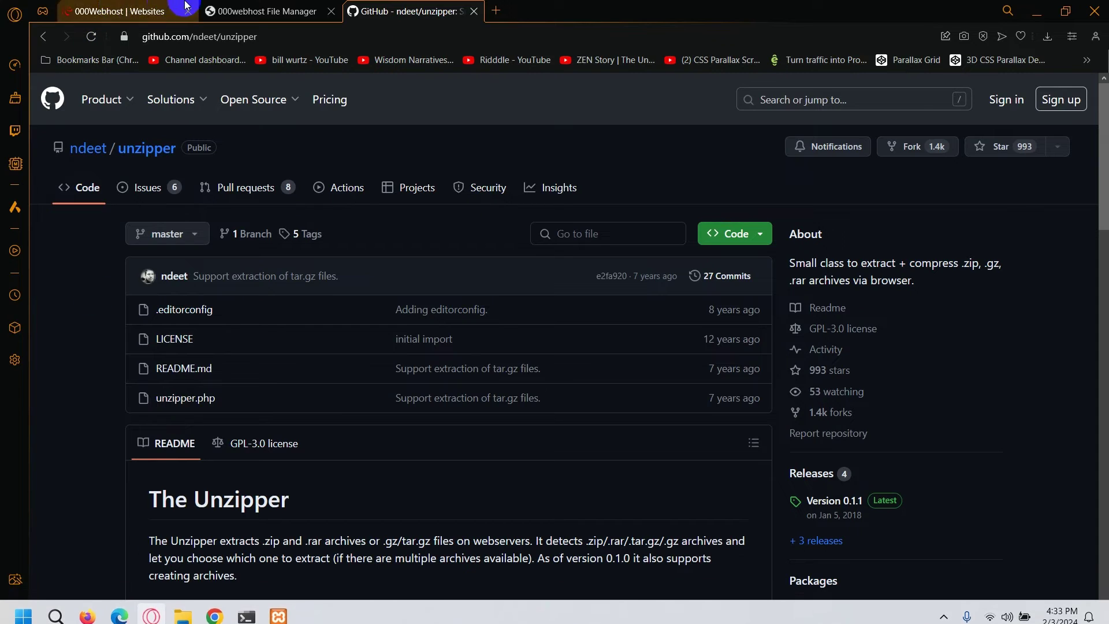
Upload .editorconfig, LICENSE, README.md and unzipper.php from Downloads\unzipper-master\unzipper-master to public_html
left_click(256, 12)
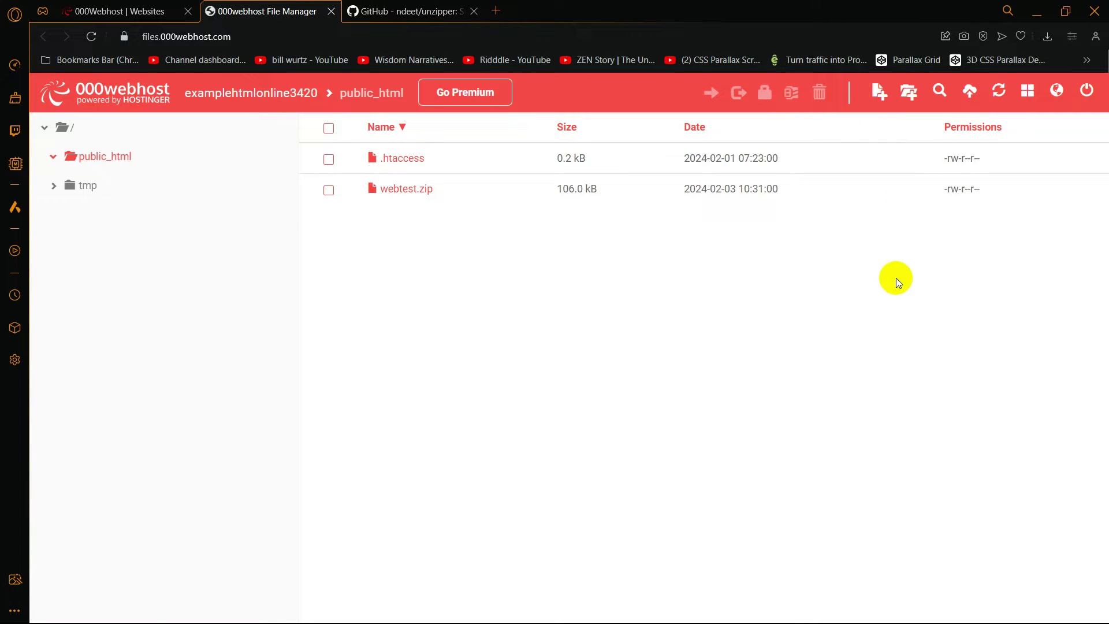
left_click(970, 92)
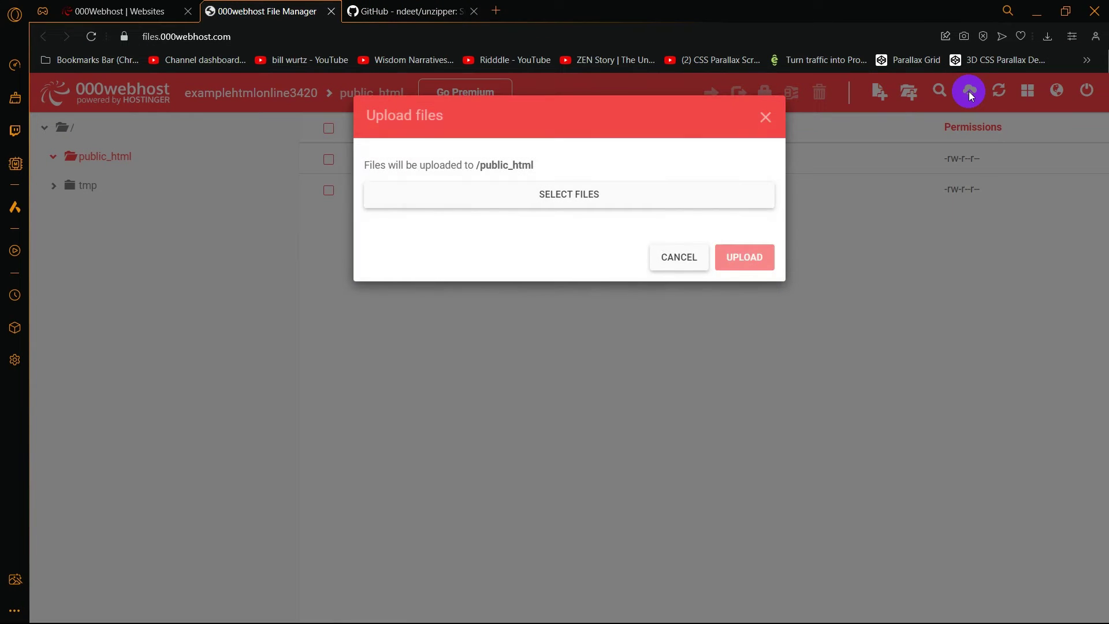
left_click(622, 202)
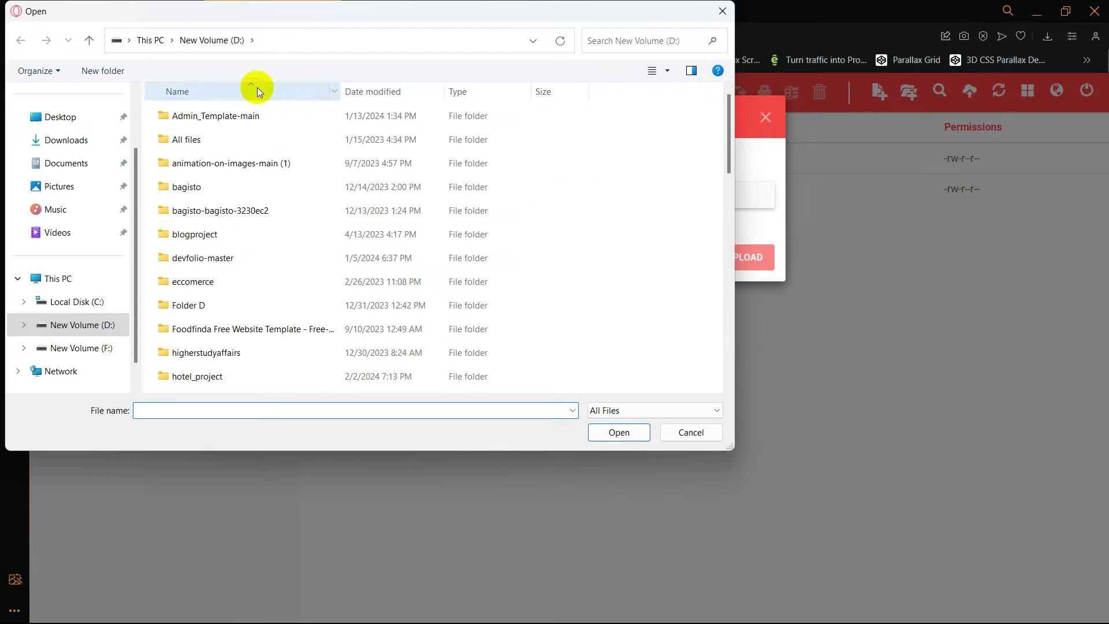
left_click(62, 141)
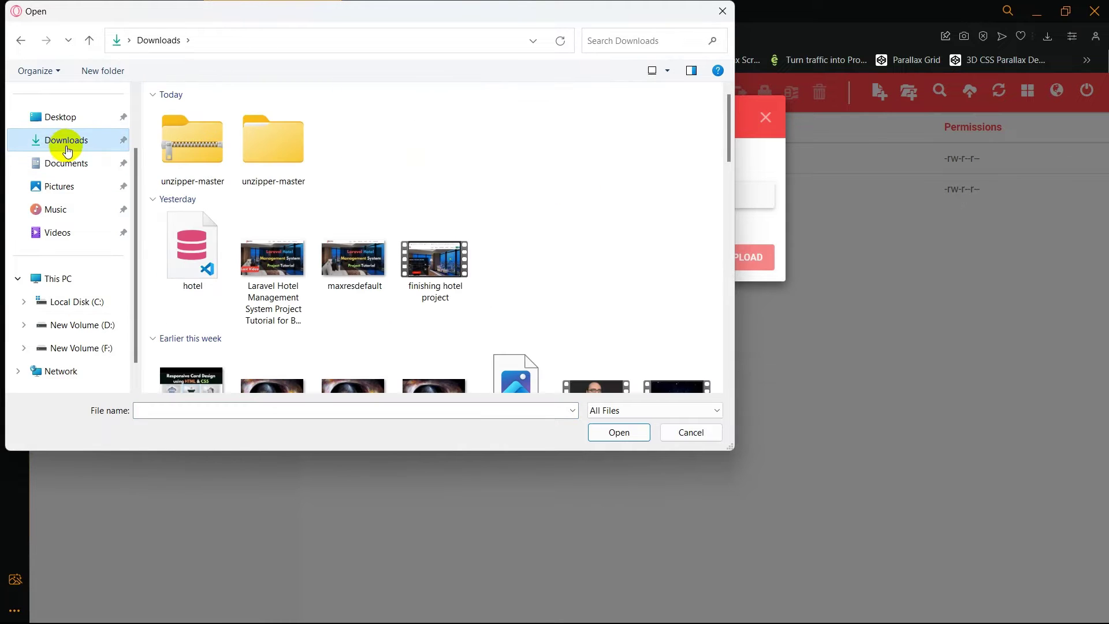
double_click(263, 138)
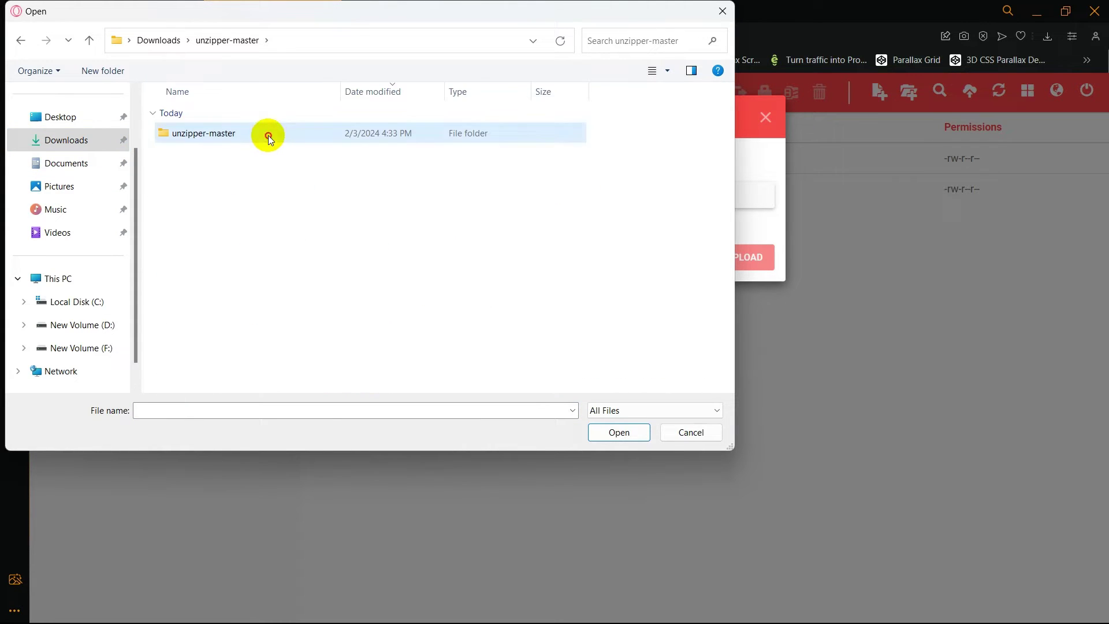
double_click(268, 135)
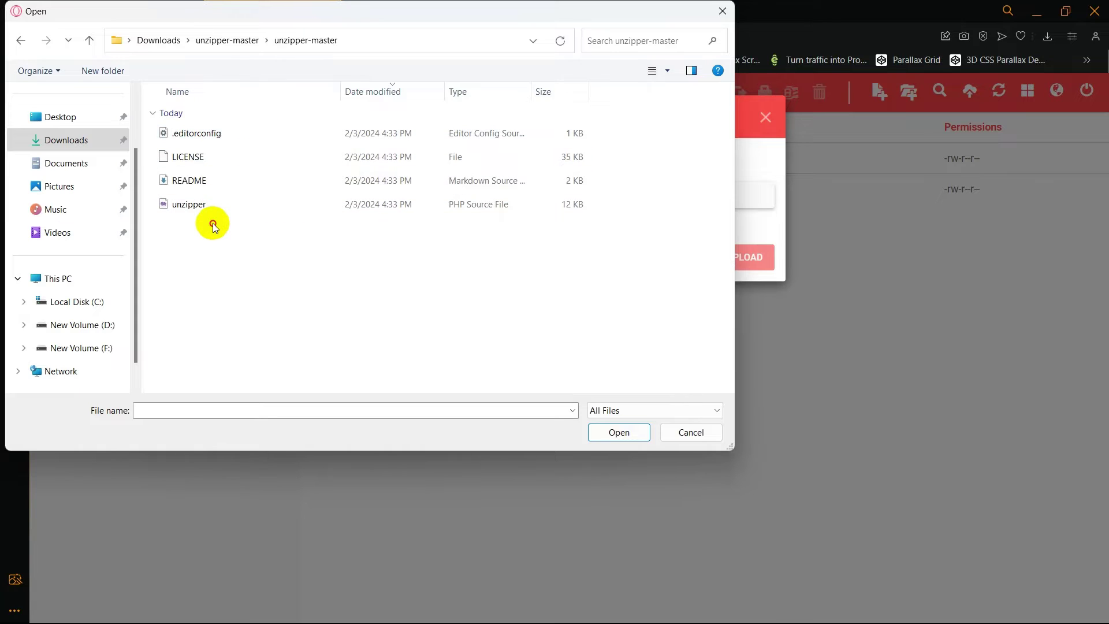
left_click_drag(212, 223, 238, 127)
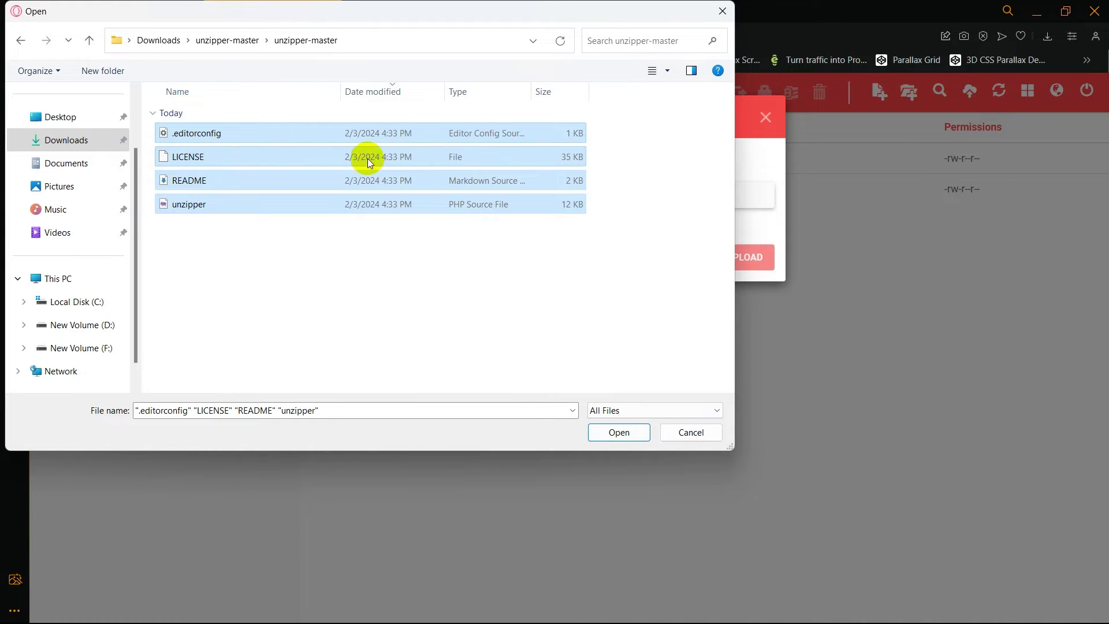
left_click(619, 432)
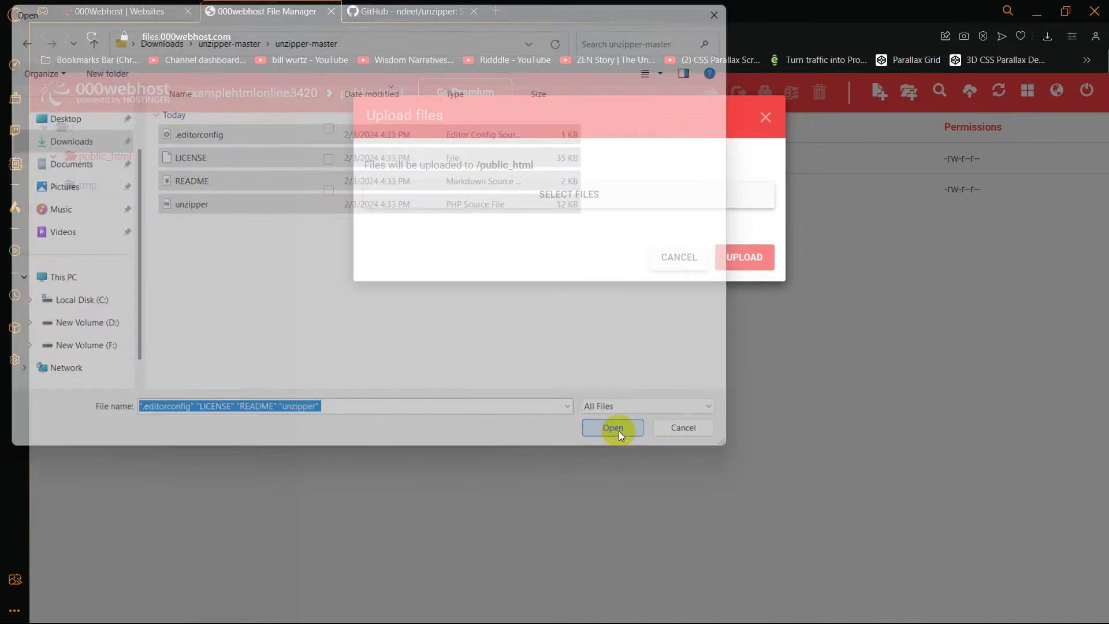
left_click(756, 498)
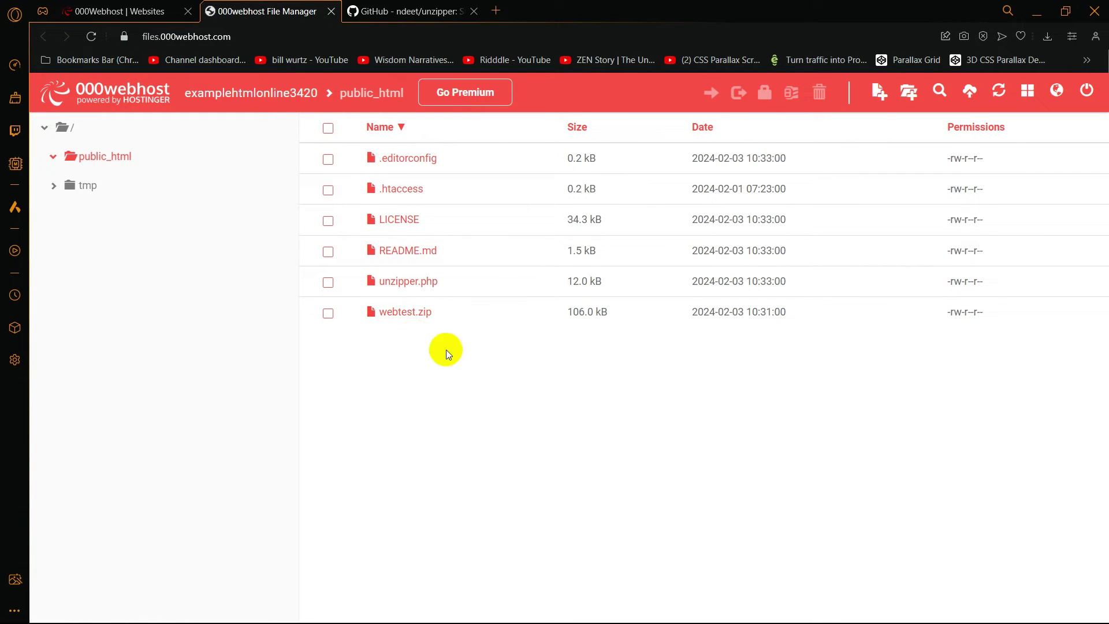
Open the live website in a new tab via View site on the Websites panel
left_click(140, 10)
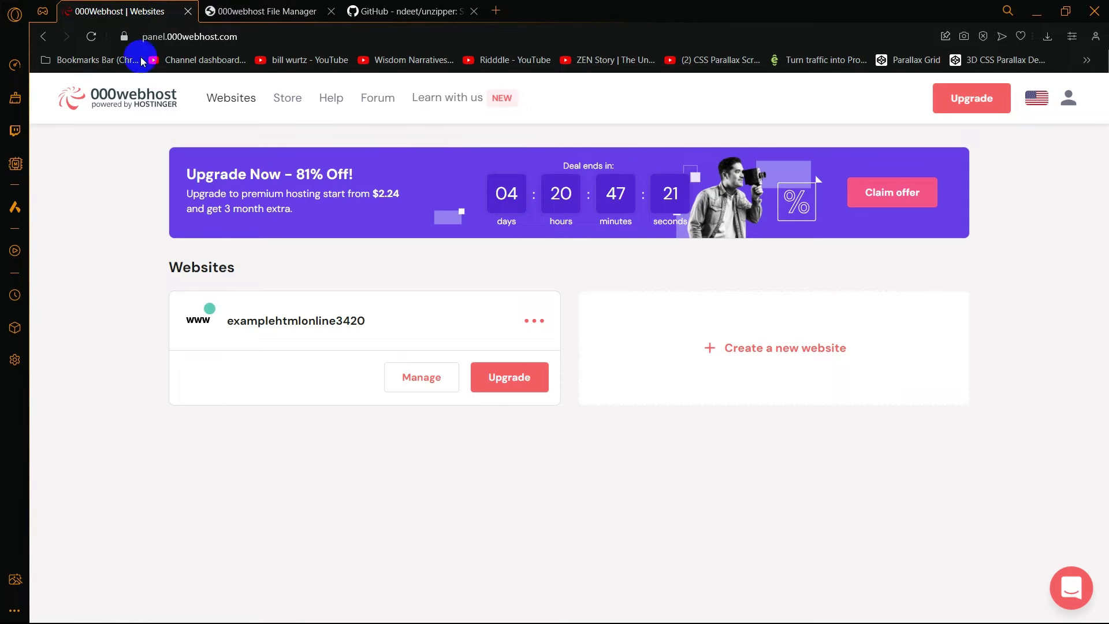
left_click(148, 35)
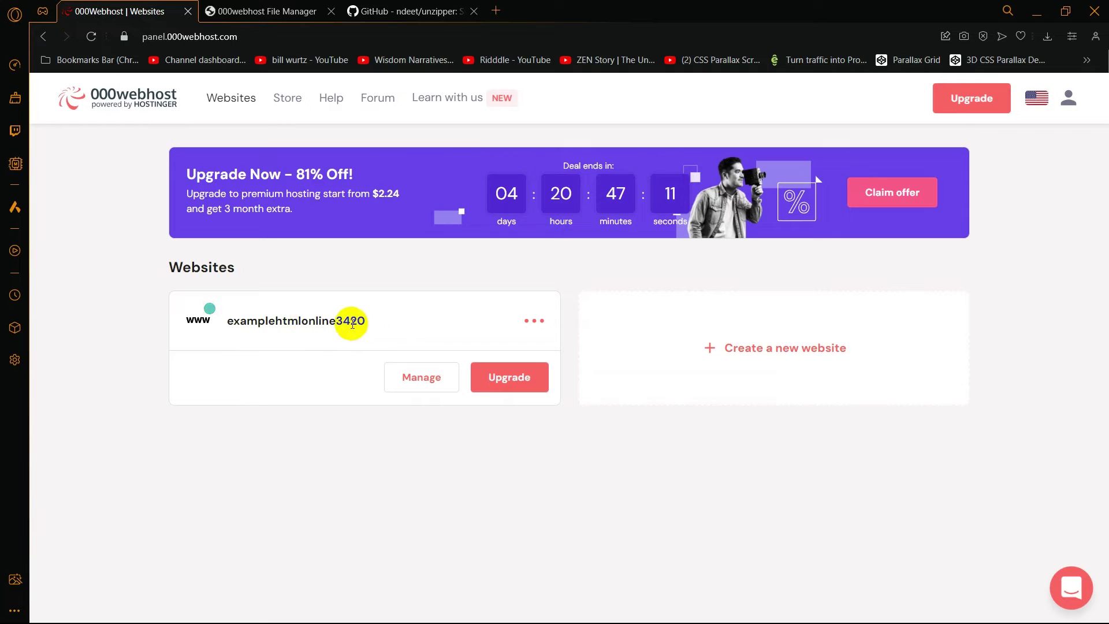
left_click(540, 324)
left_click(567, 347)
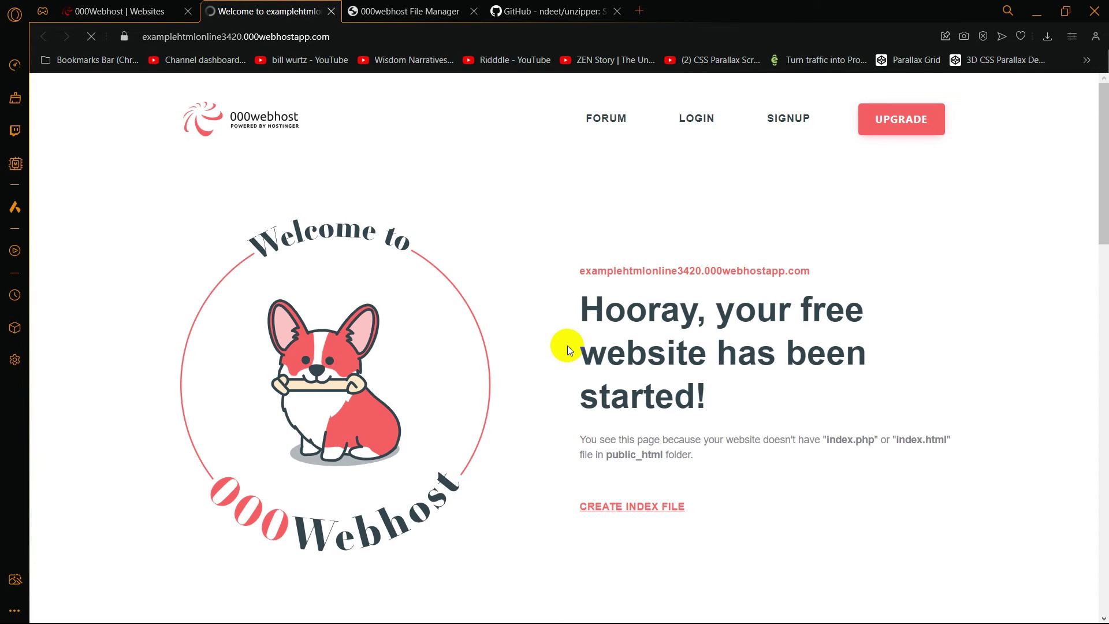
Append /unzipper.php to the site's address, checking the file name in the file manager
left_click(329, 38)
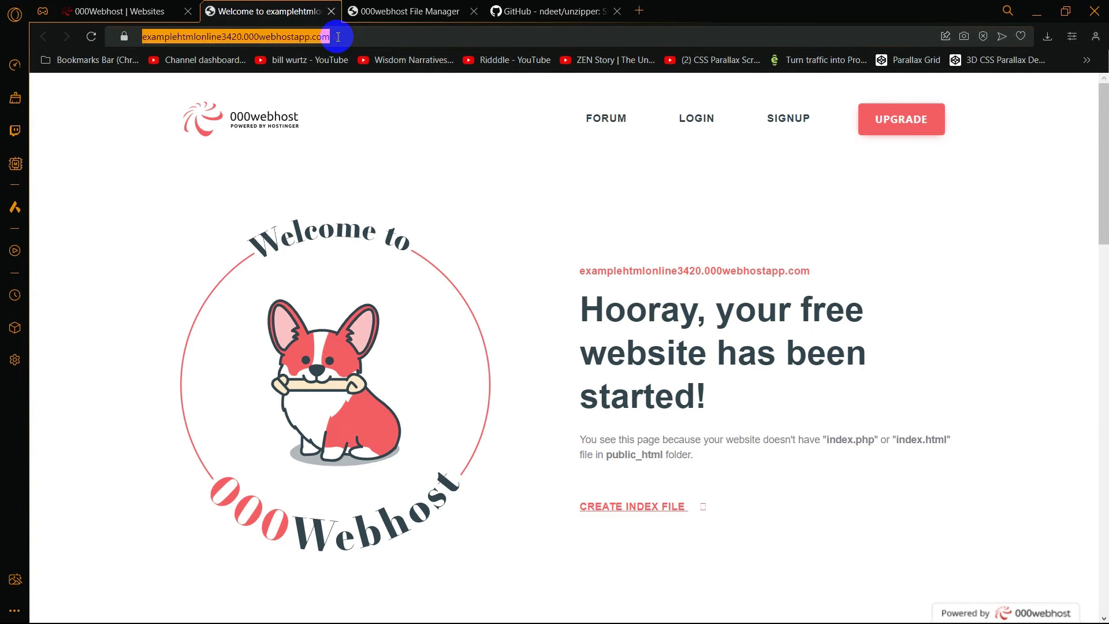
left_click(338, 36)
type("/u")
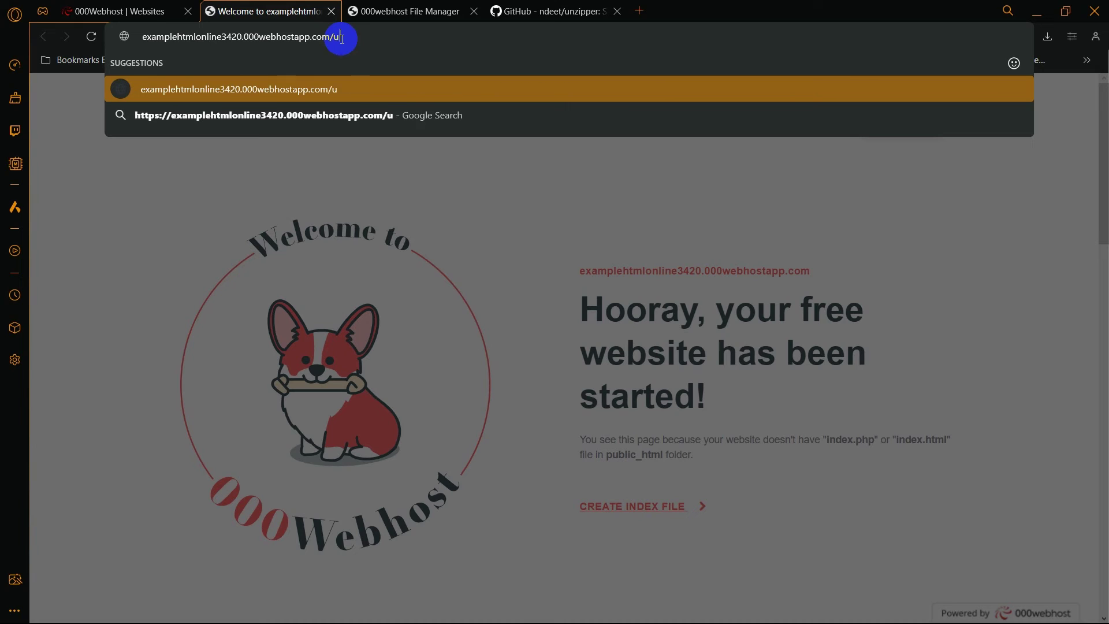
type("nzi")
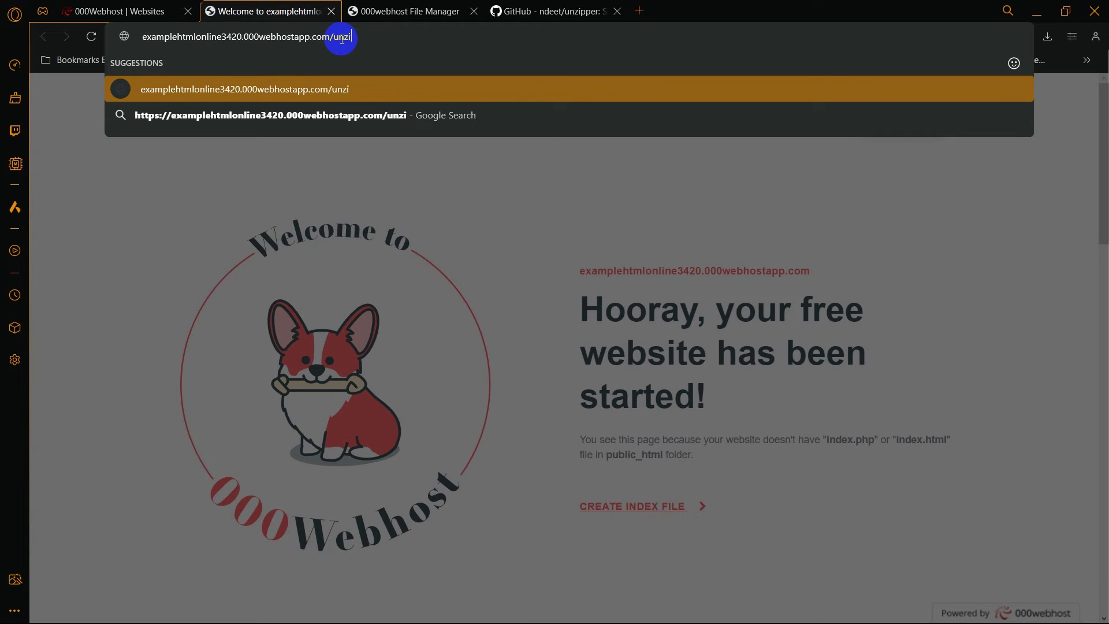
type("pper.php")
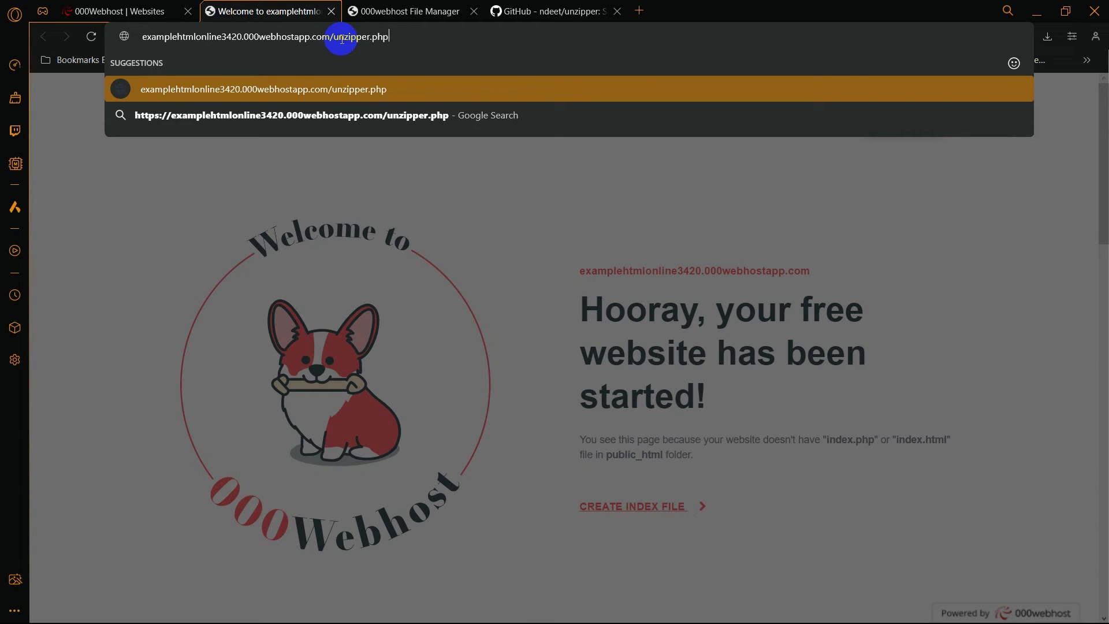
left_click(391, 9)
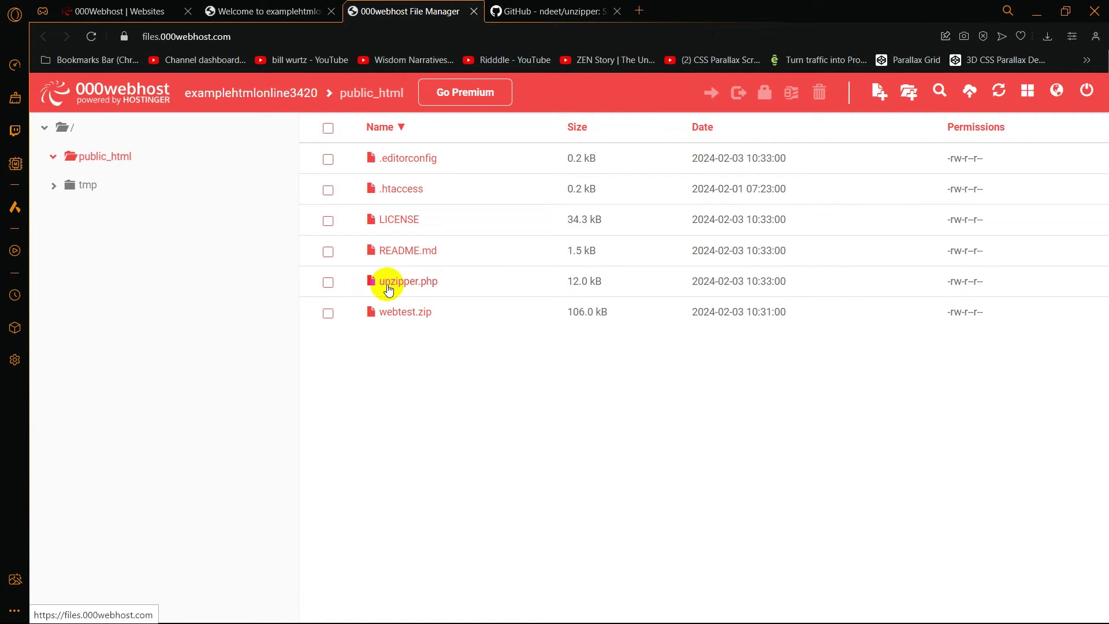
left_click(271, 11)
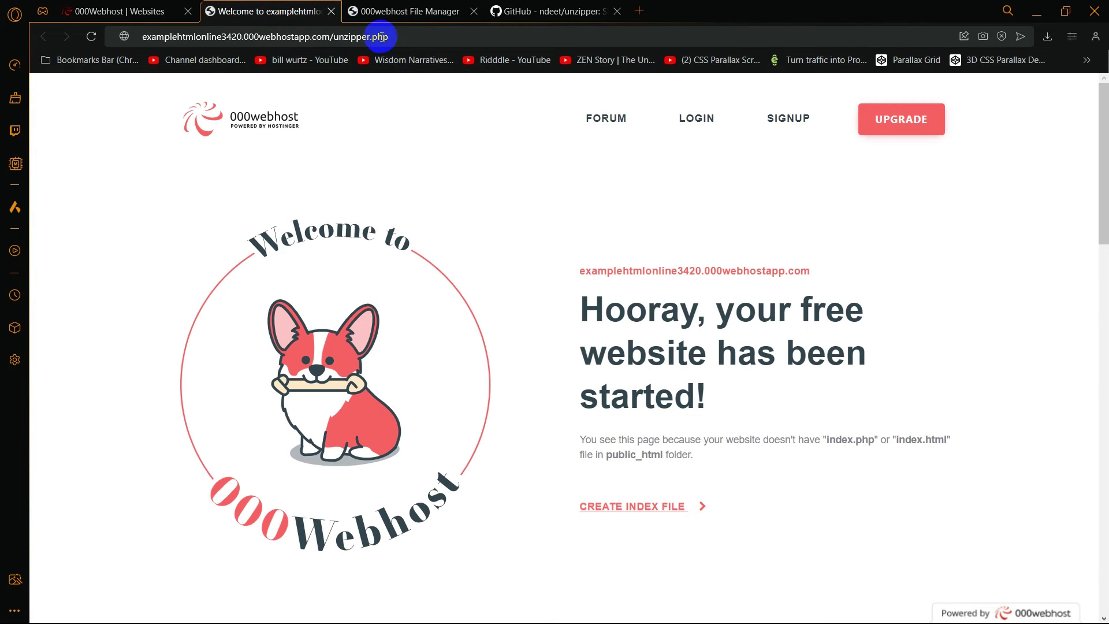
Load unzipper.php and unzip webtest.zip into the current directory
key("Return")
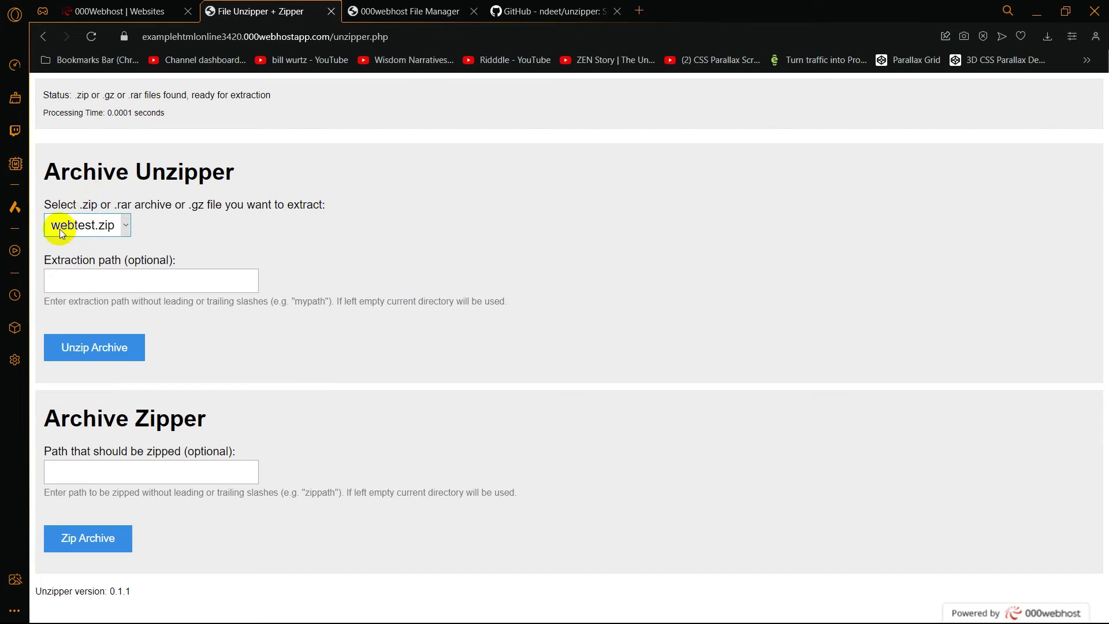
left_click(127, 226)
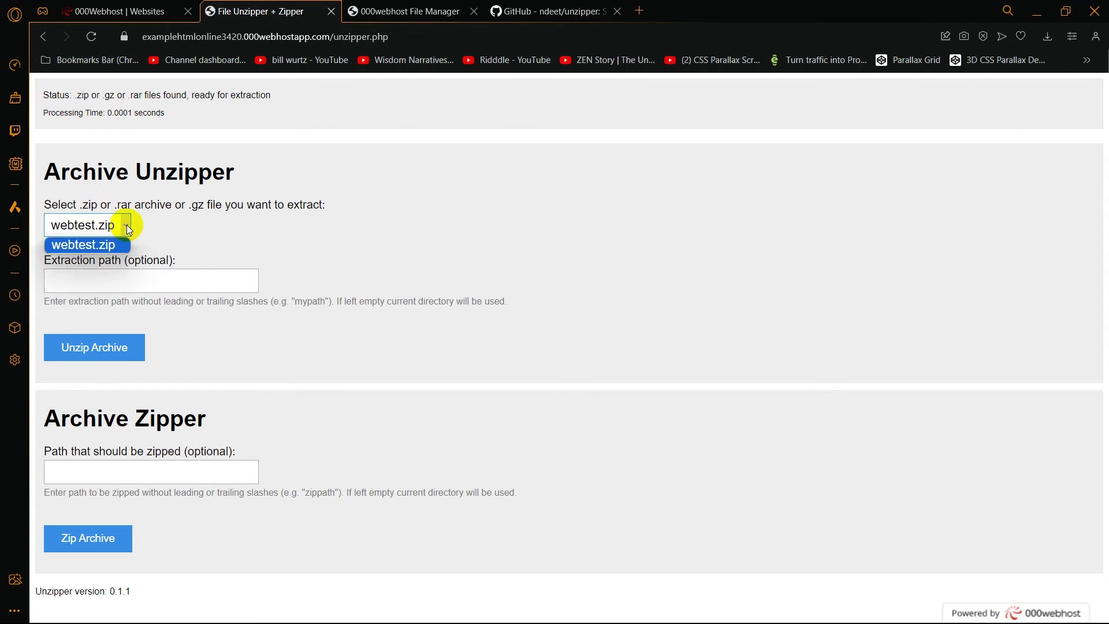
left_click(126, 224)
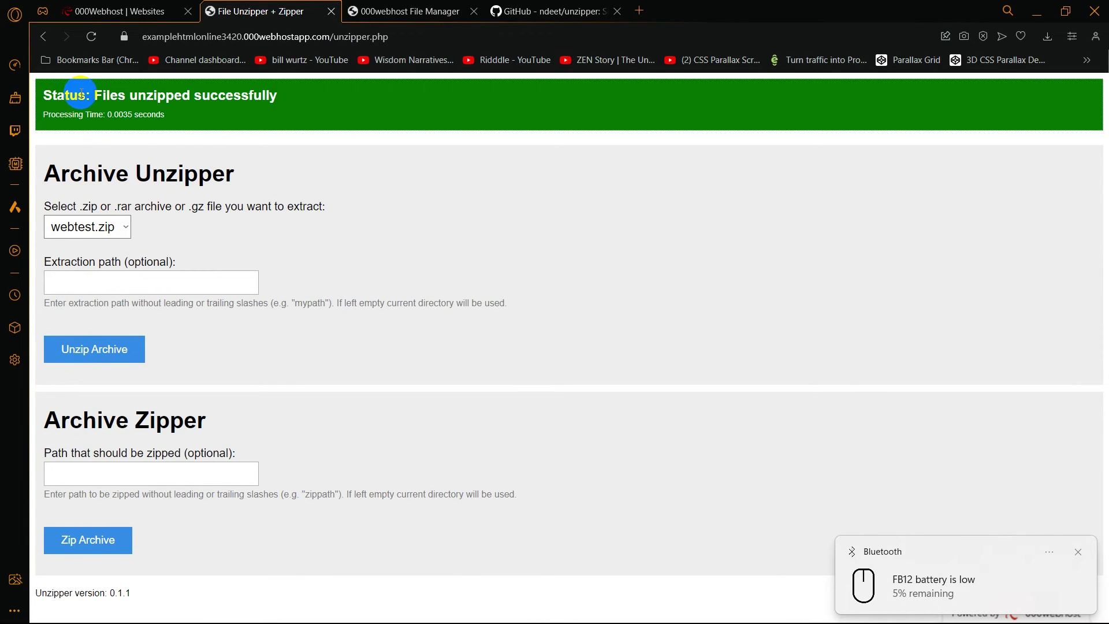
left_click_drag(79, 95, 297, 118)
left_click(296, 112)
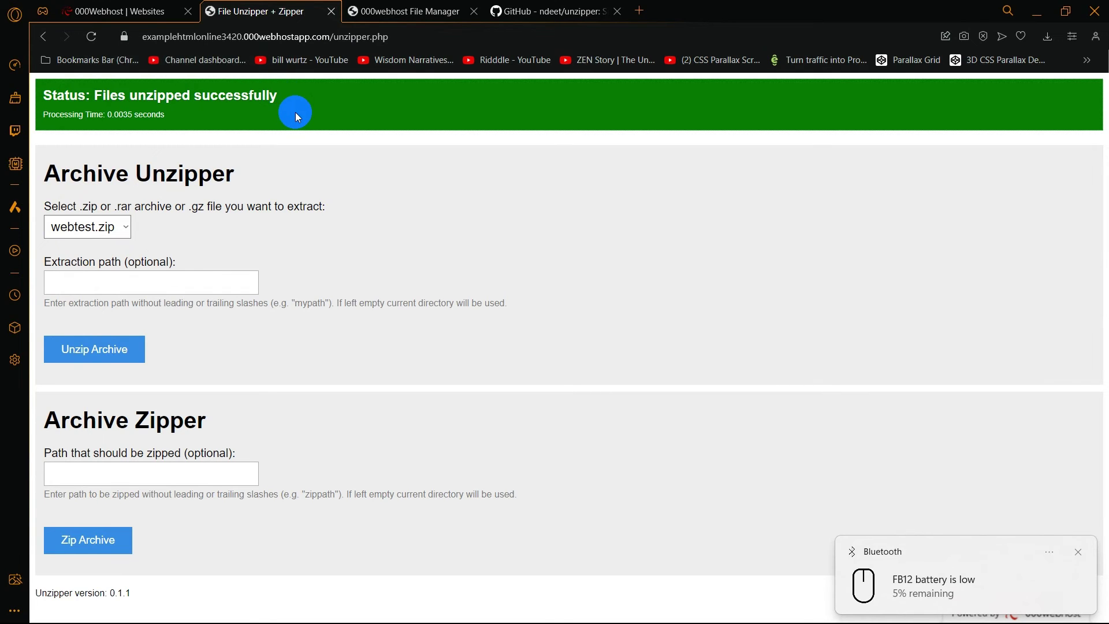
Reload the file manager and check webtest holds index.html and tshirt1–3.jpg
left_click(370, 11)
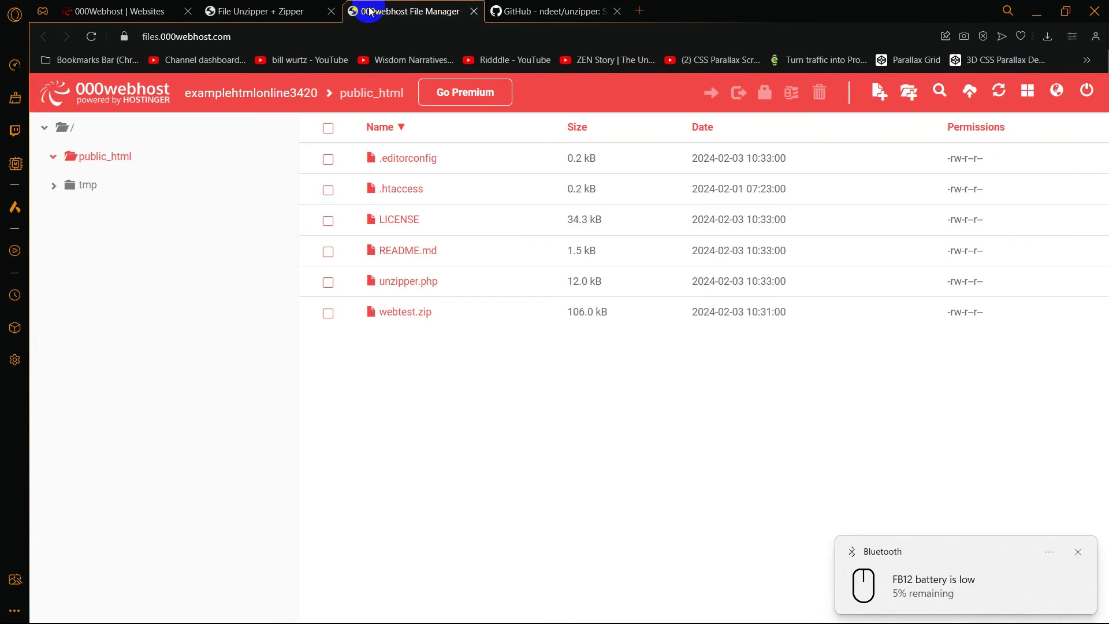
left_click(92, 37)
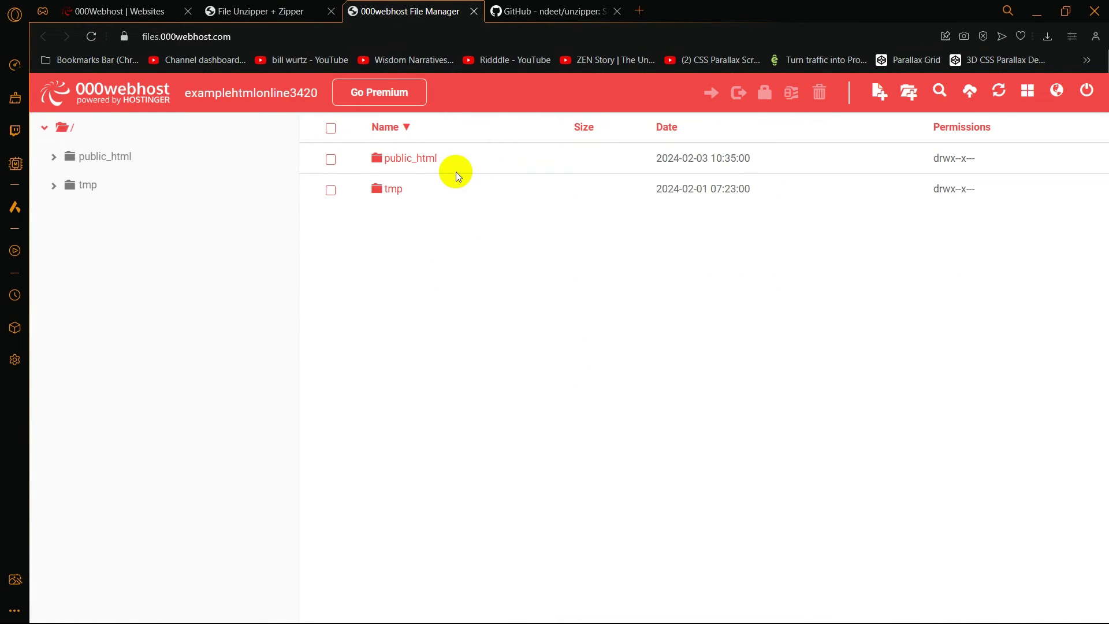
double_click(424, 161)
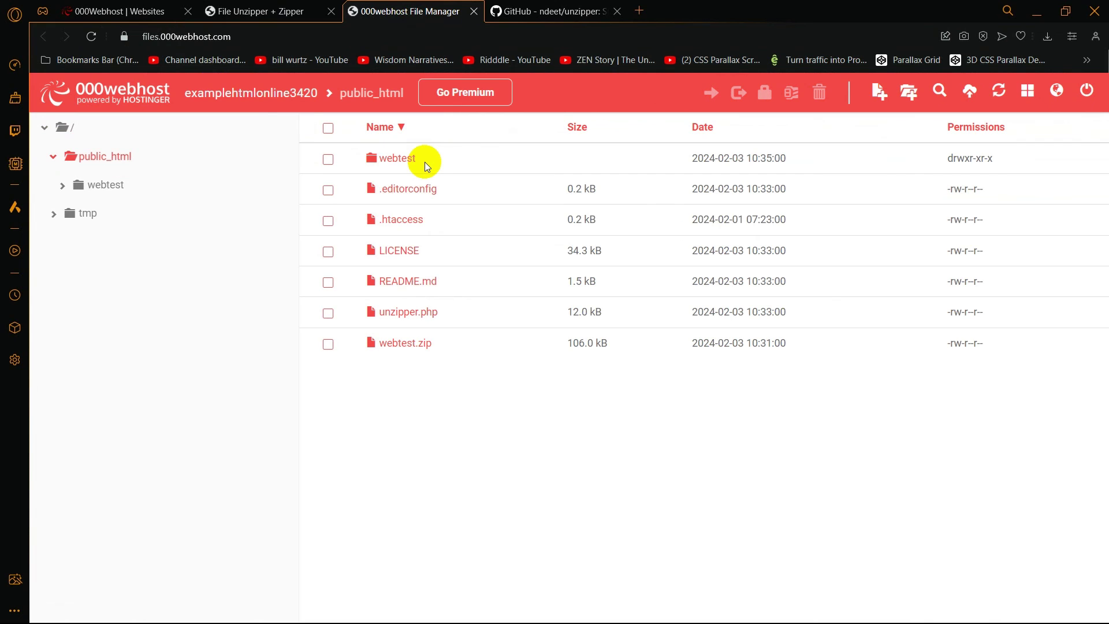
double_click(399, 156)
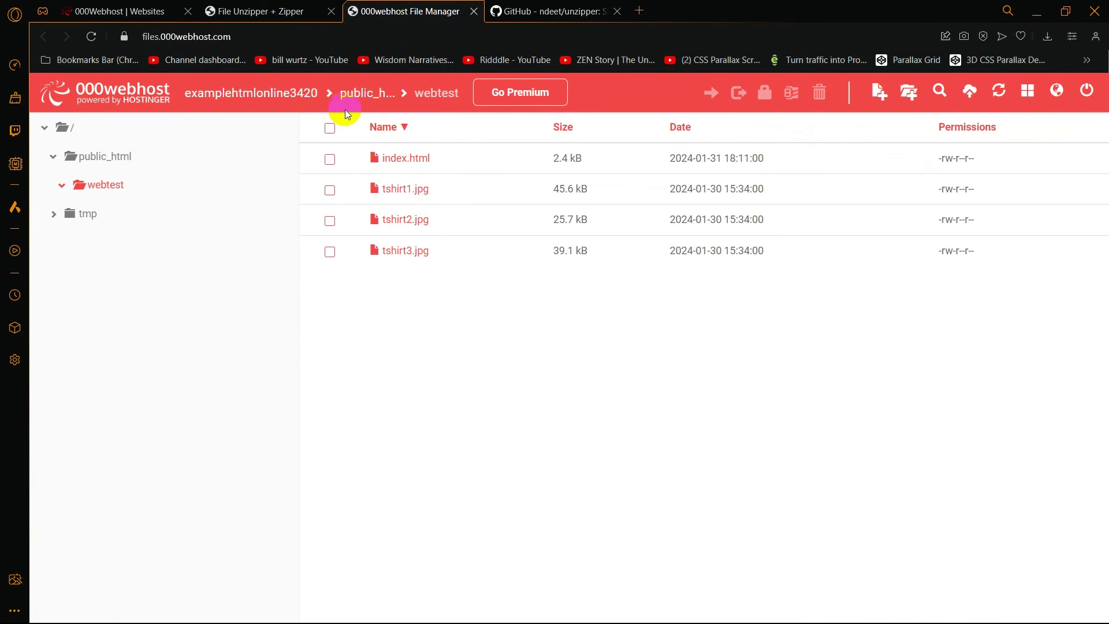
left_click(369, 92)
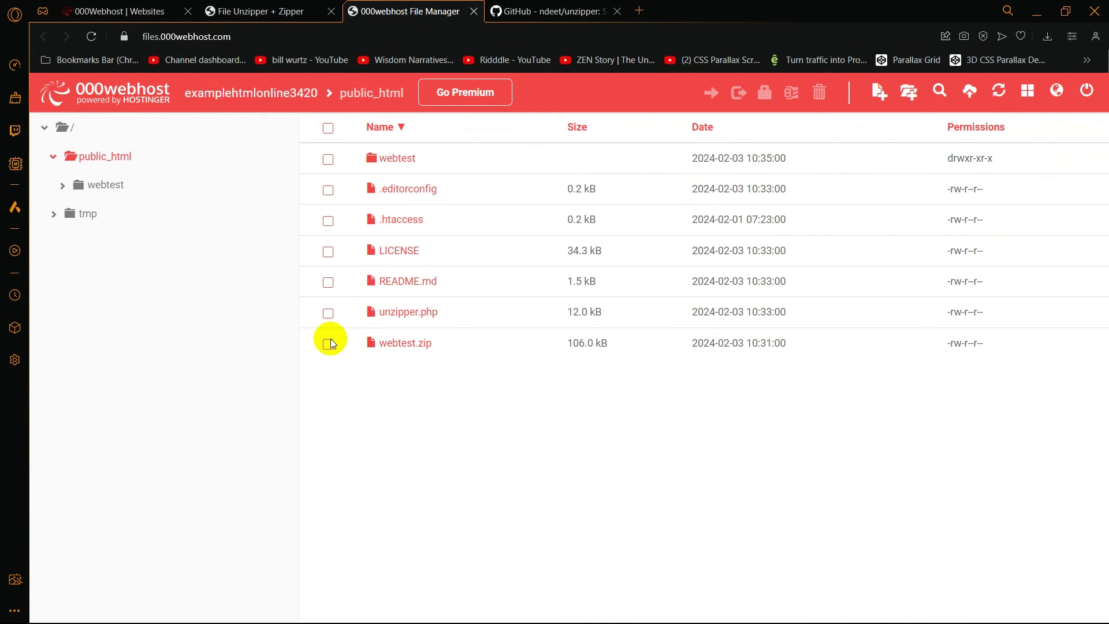
Delete unzipper.php, README.md, LICENSE and .editorconfig from public_html
left_click(328, 312)
left_click(329, 283)
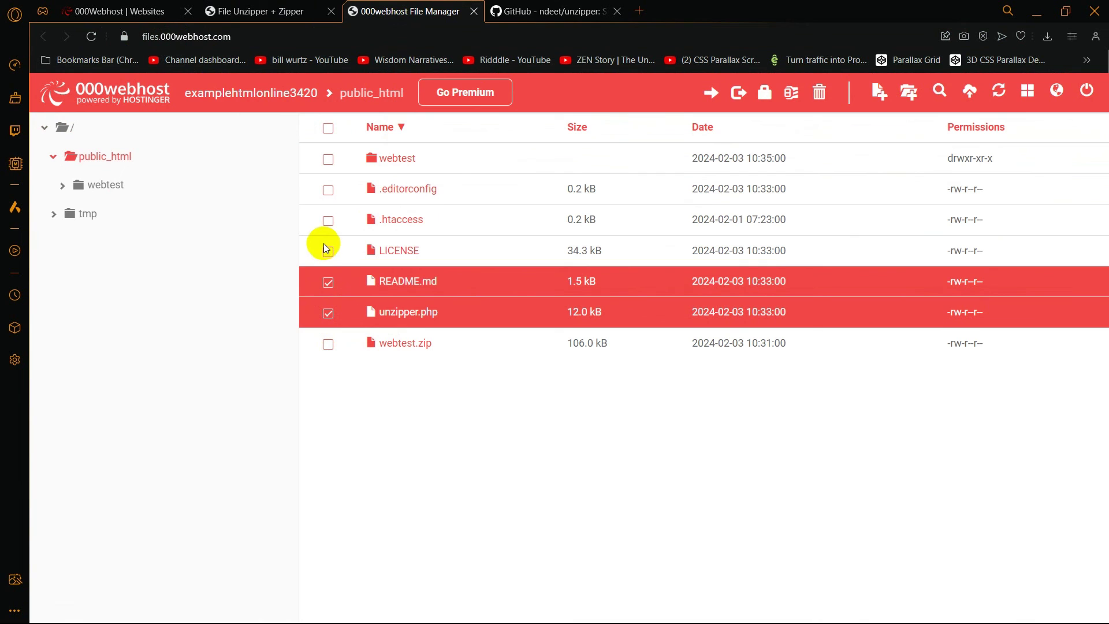
left_click(328, 250)
left_click(328, 189)
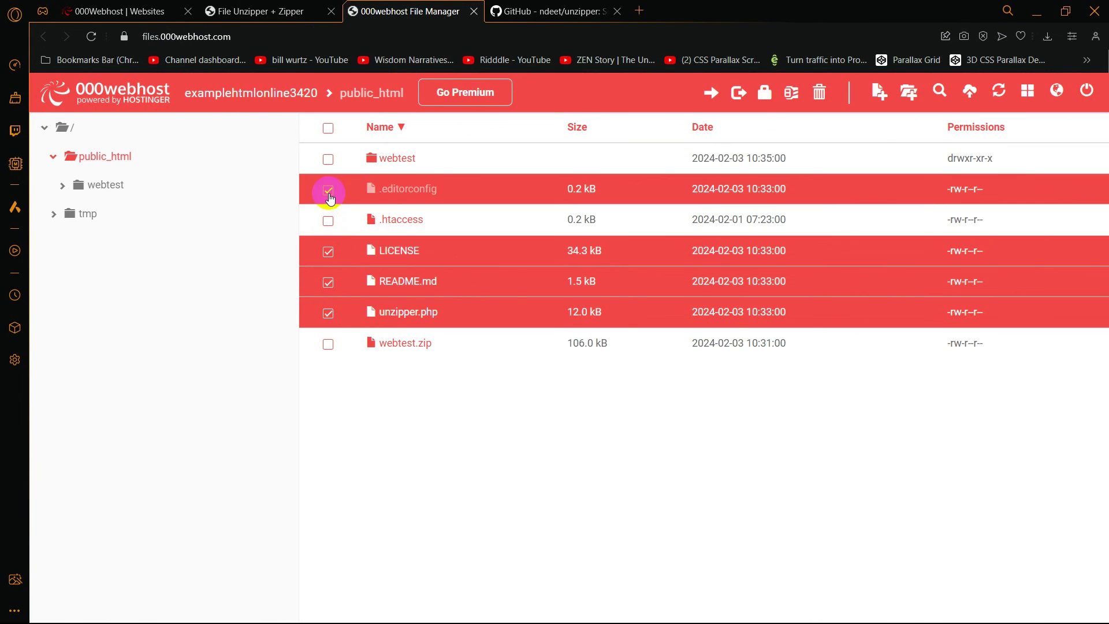
left_click(819, 92)
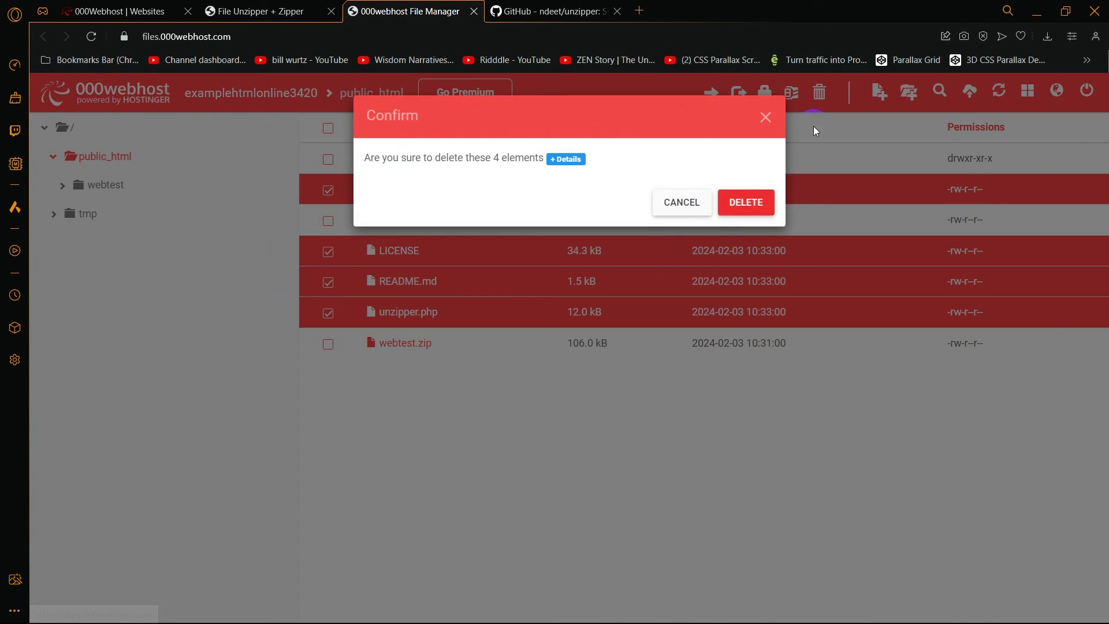
left_click(757, 201)
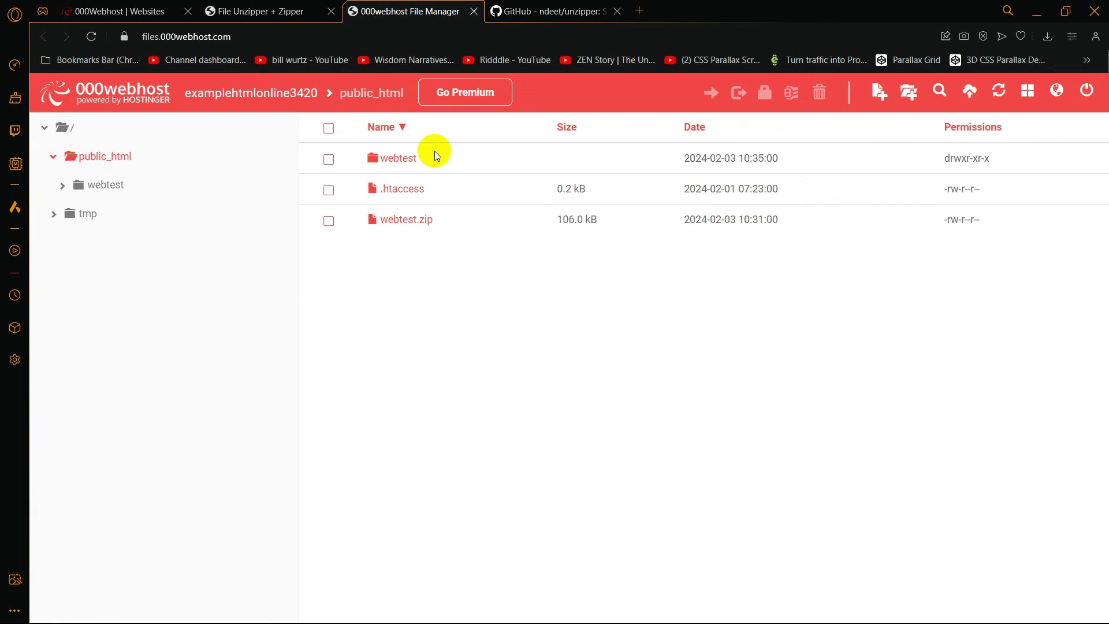